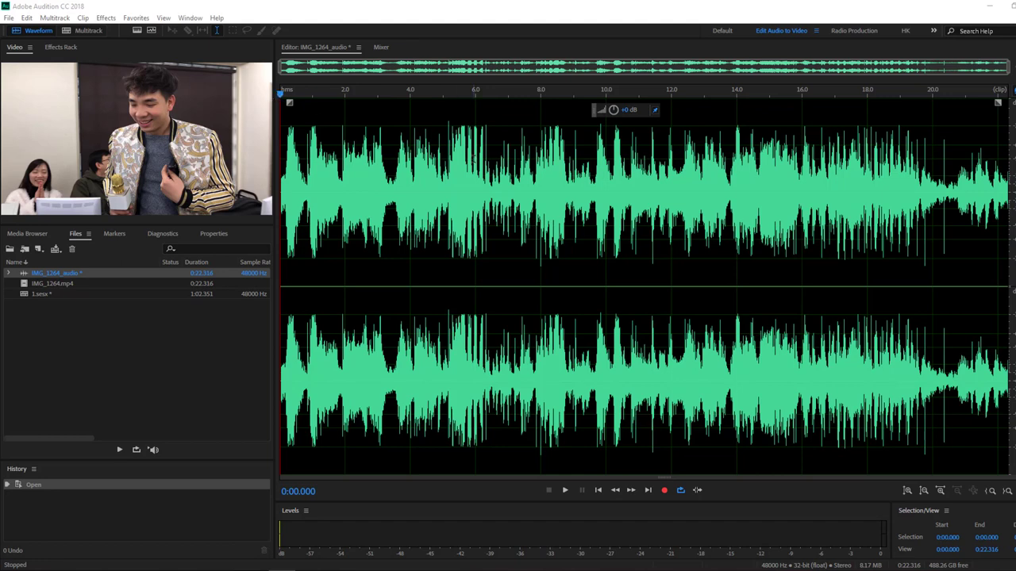
Step: Play the IMG_1264_audio waveform from the beginning and place the playhead at about 5.1 seconds
left_click(402, 47)
left_click(322, 49)
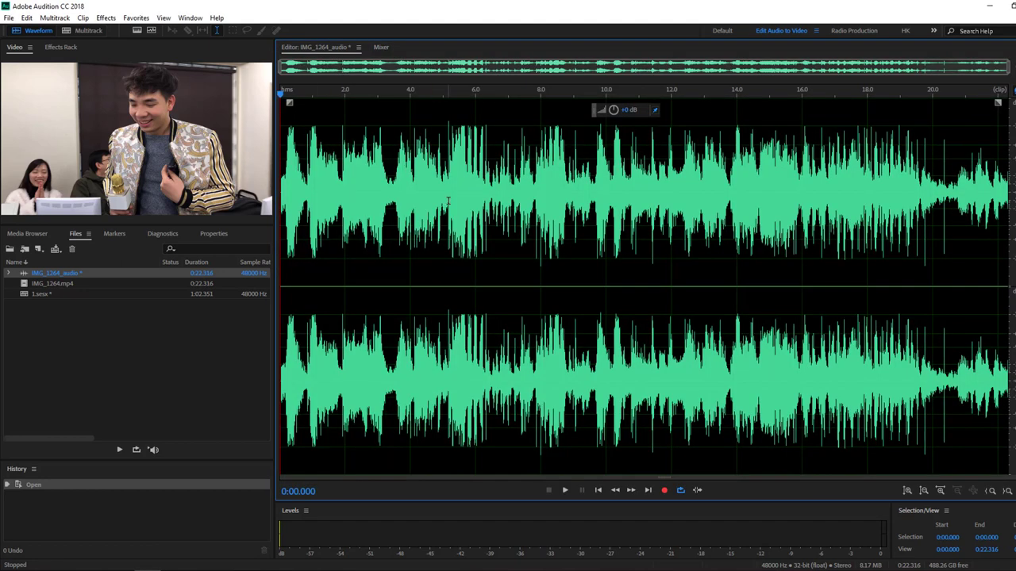
key("space")
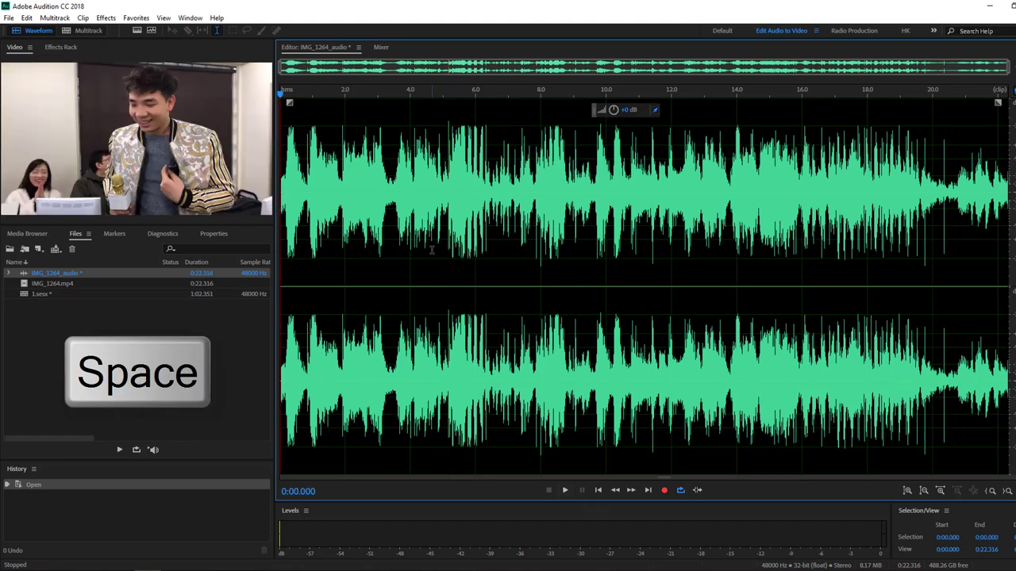
key("space")
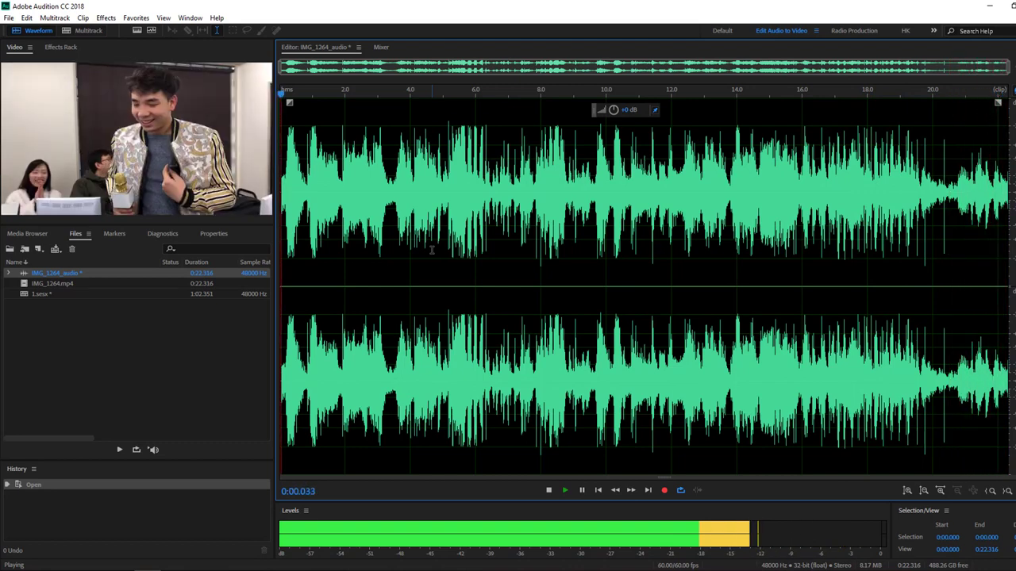
left_click(407, 185)
left_click(445, 176)
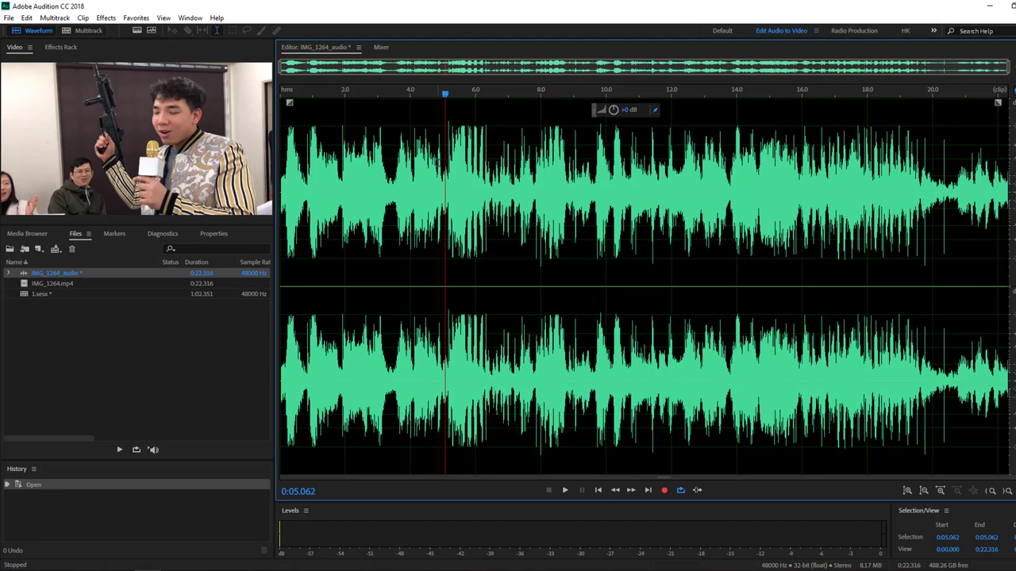
Step: Place the playhead at about 5.5 seconds and show the clip's spectral frequency display
scroll(445, 155, "up", 3)
scroll(482, 176, "down", 3)
left_click(458, 187)
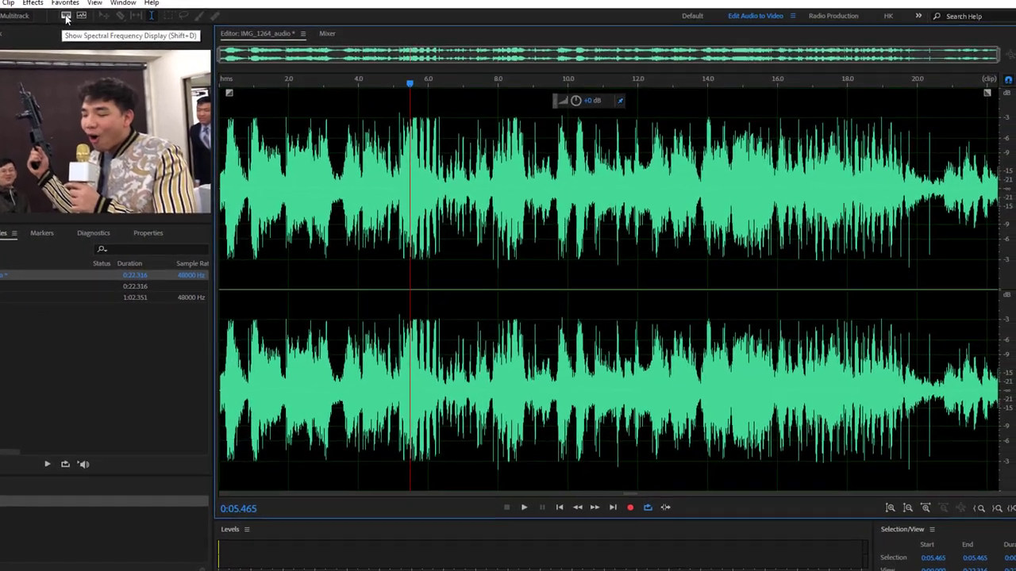
left_click(138, 33)
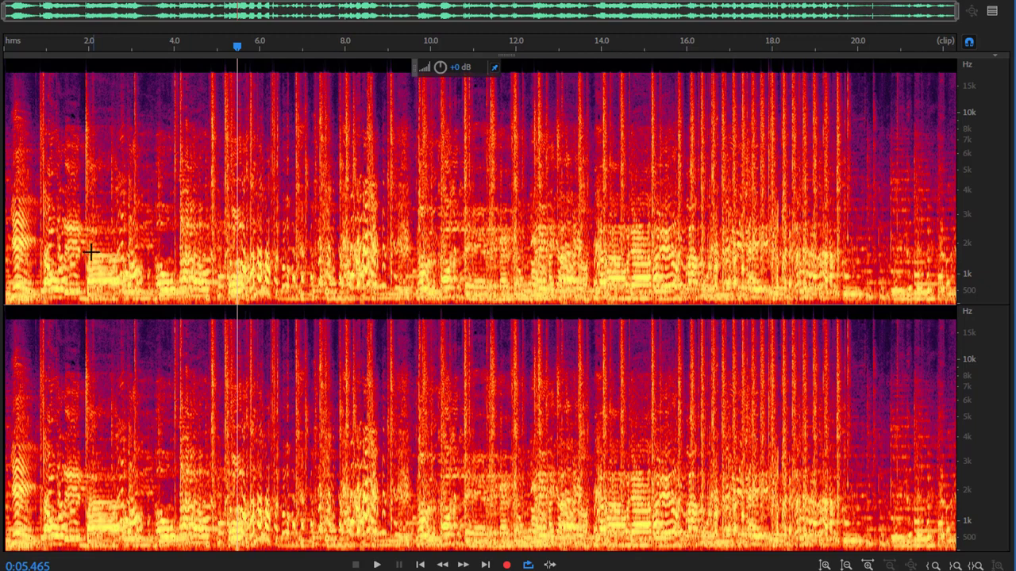
Step: Marquee-select low-frequency areas of the spectrogram at about 2 seconds and about 21 seconds, clearing each selection
left_click_drag(88, 254, 123, 290)
left_click(209, 282)
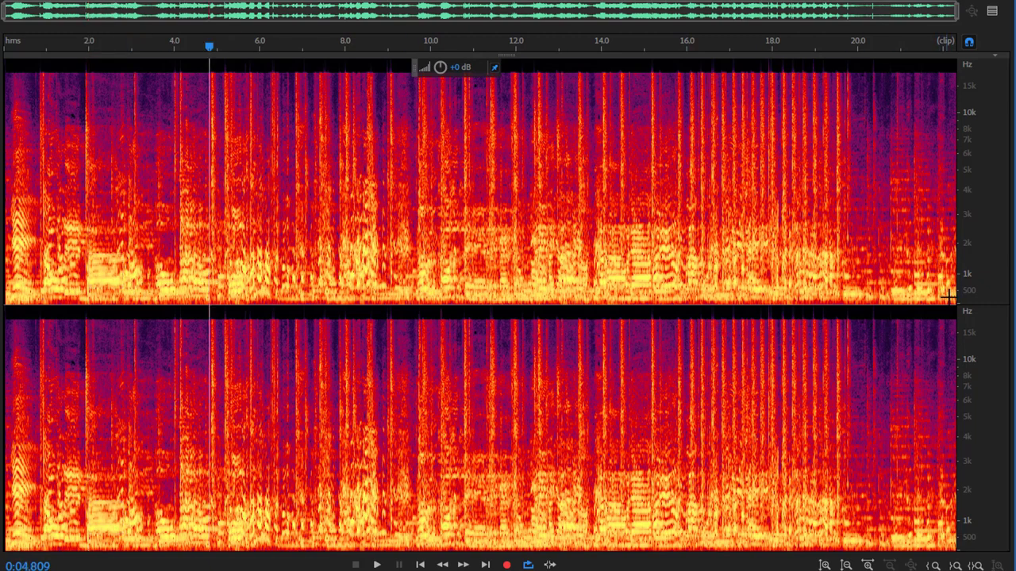
left_click_drag(896, 289, 945, 299)
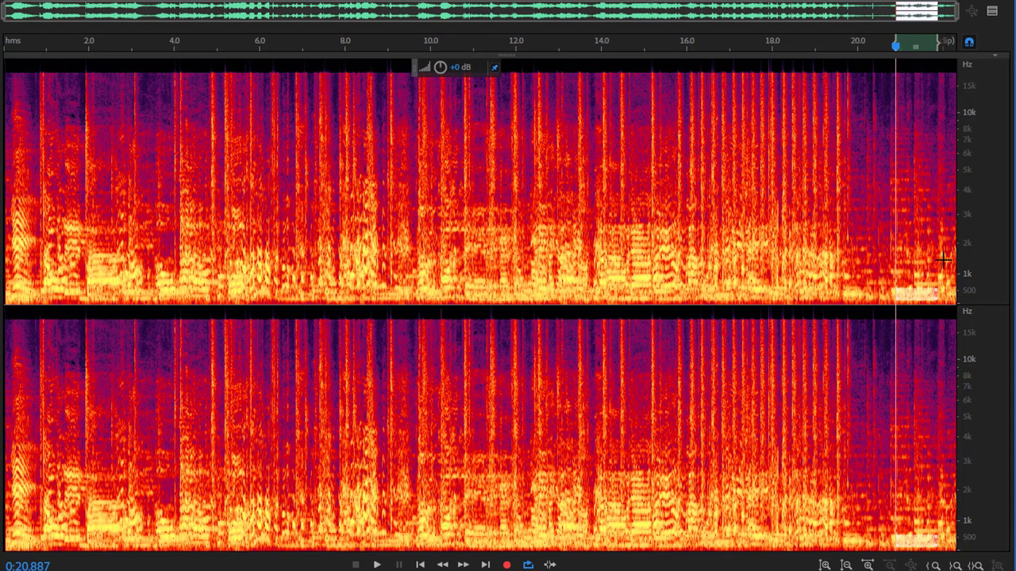
left_click(901, 272)
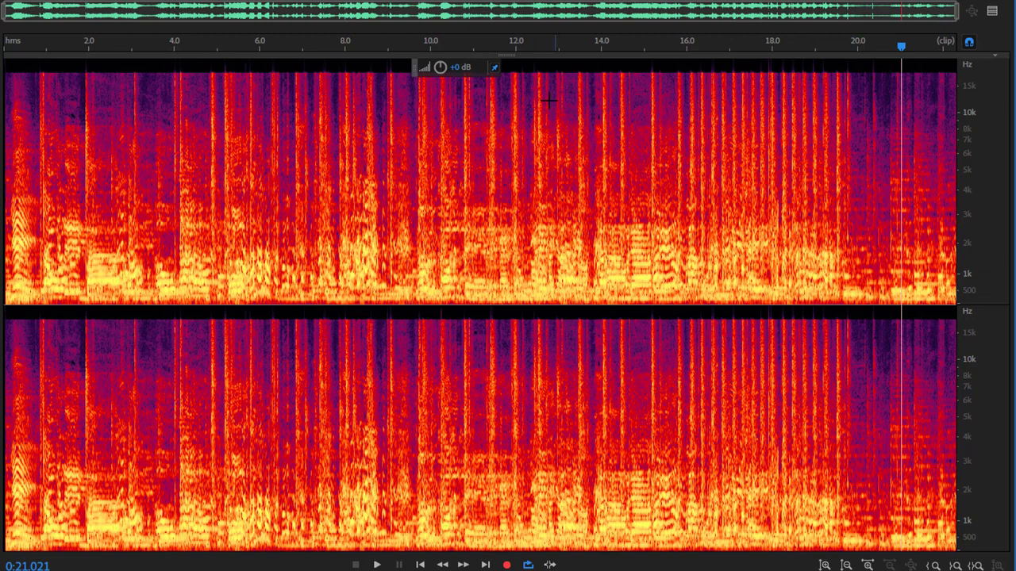
Step: Marquee-select a high-frequency block at about 12 to 15.4 seconds and a low-frequency block at about 12.4 to 14.9 seconds, clearing both
left_click_drag(516, 92, 661, 189)
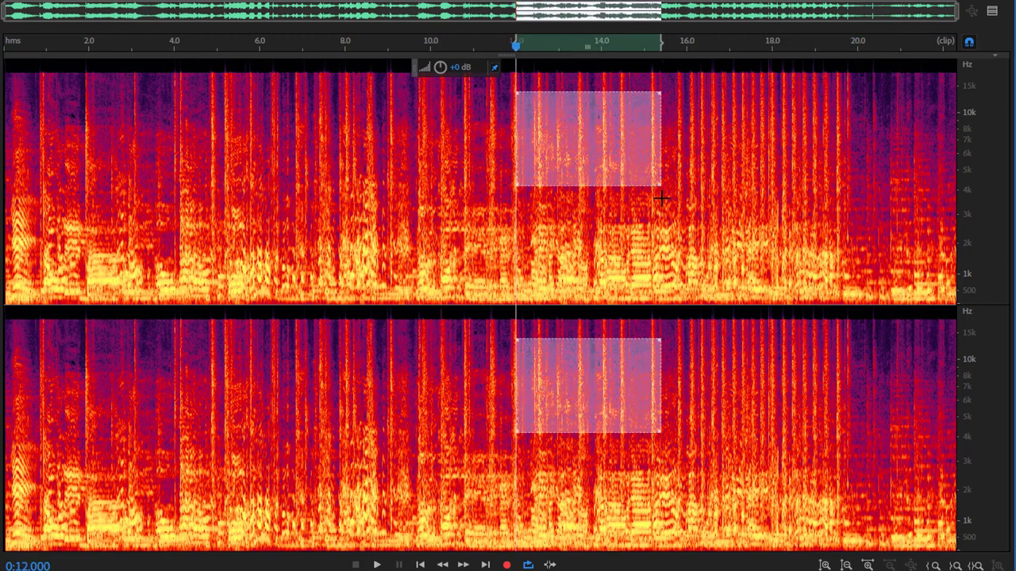
left_click_drag(532, 227, 640, 306)
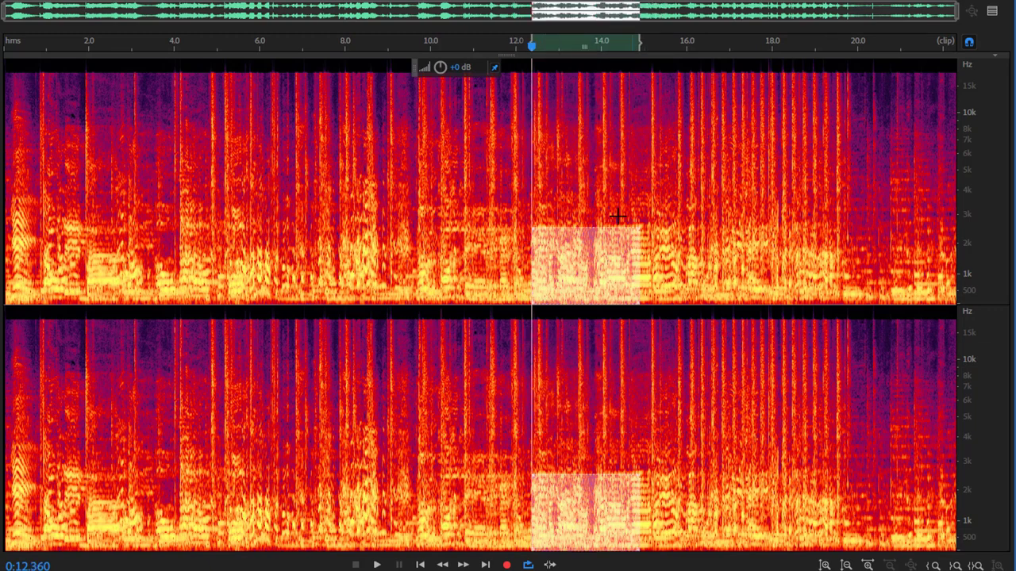
left_click(585, 127)
Step: Select a thin strip above the highest frequencies at about 13 to 15 seconds and at about 12.8 to 14.5 seconds, clearing each
left_click_drag(559, 40, 644, 40)
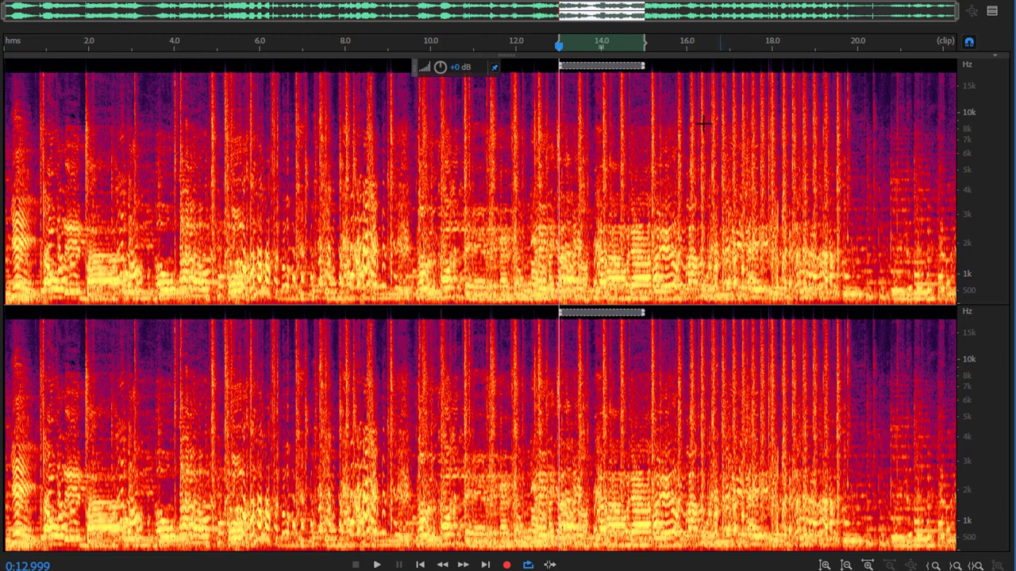
left_click(662, 135)
left_click_drag(550, 154, 624, 155)
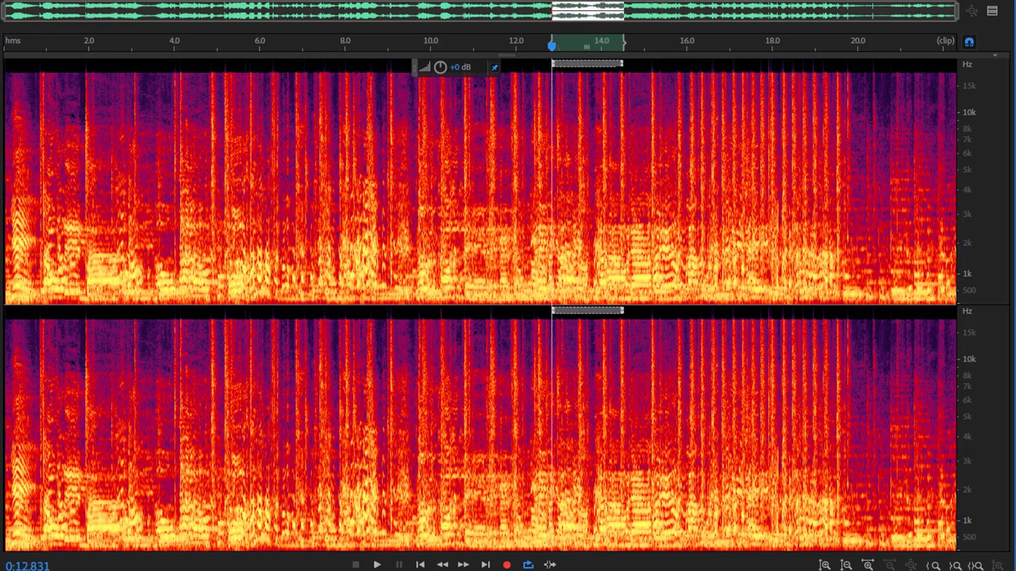
left_click(727, 155)
Step: Return the playhead to the start, and switch the editor to the plain waveform and back to the spectral frequency display
left_click(27, 44)
left_click(5, 43)
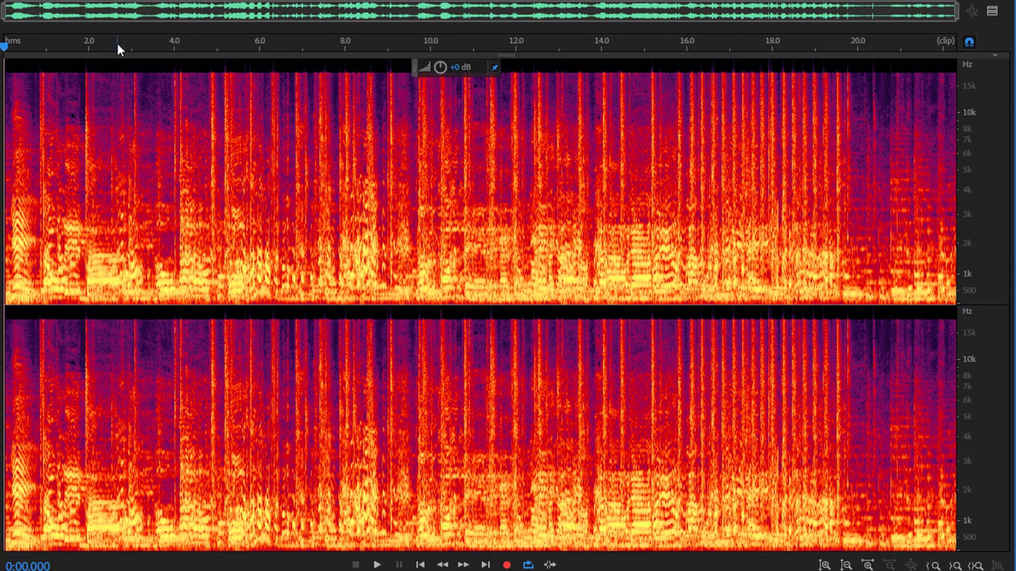
scroll(89, 43, "up", 5)
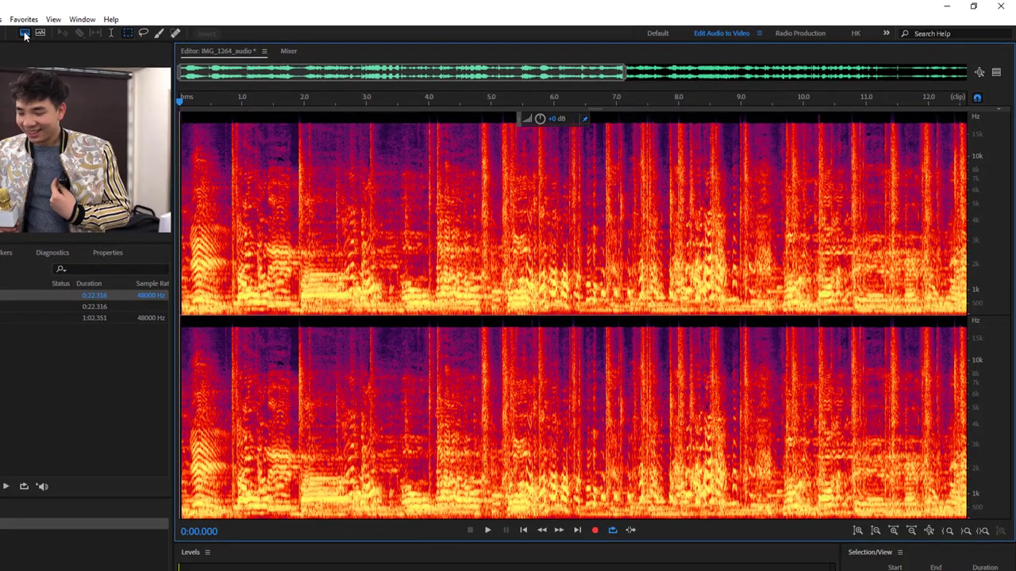
left_click(89, 72)
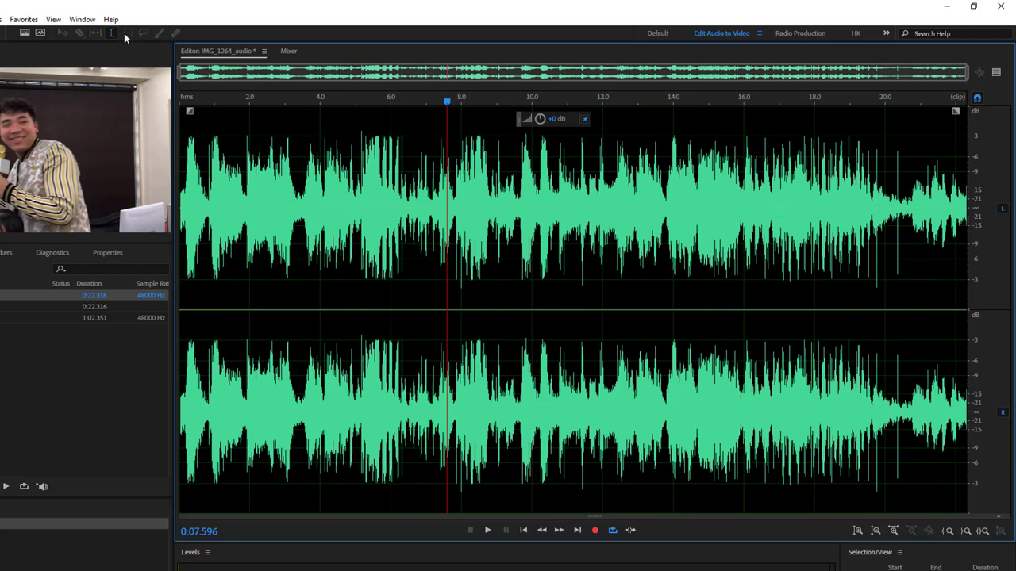
left_click(23, 34)
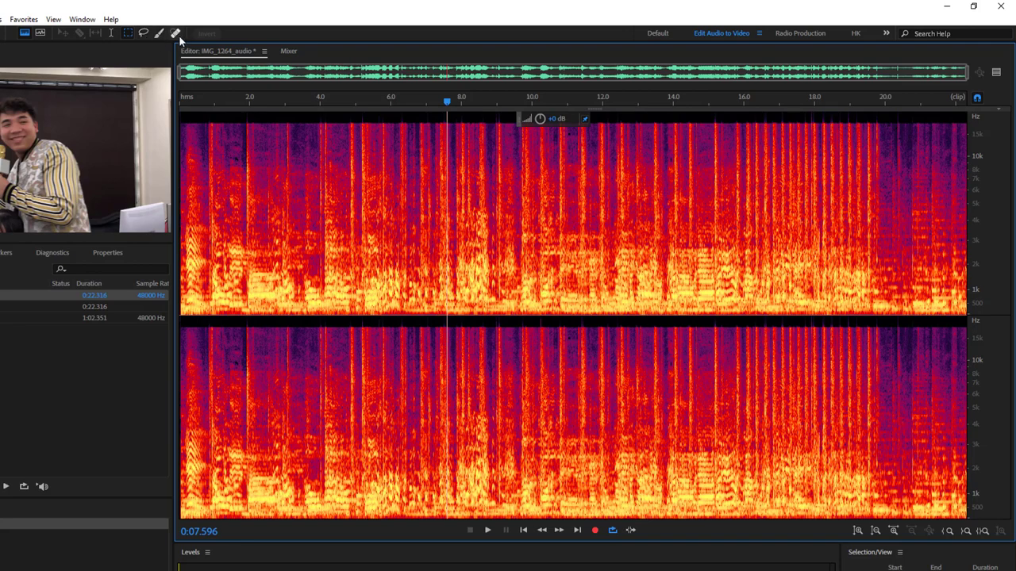
Step: Play the opening seven seconds of the clip in the spectral display
left_click(227, 183)
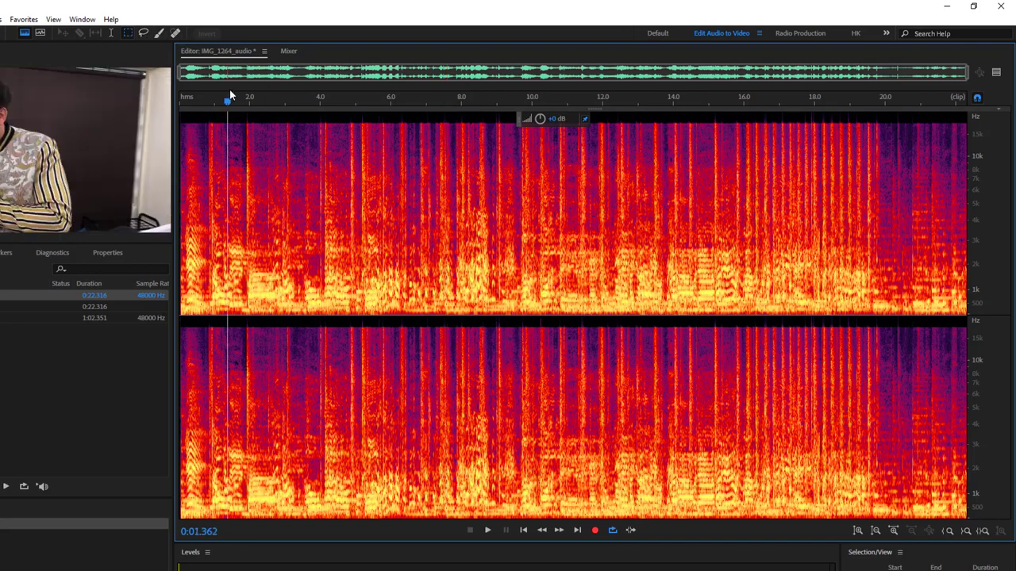
scroll(238, 93, "up", 3)
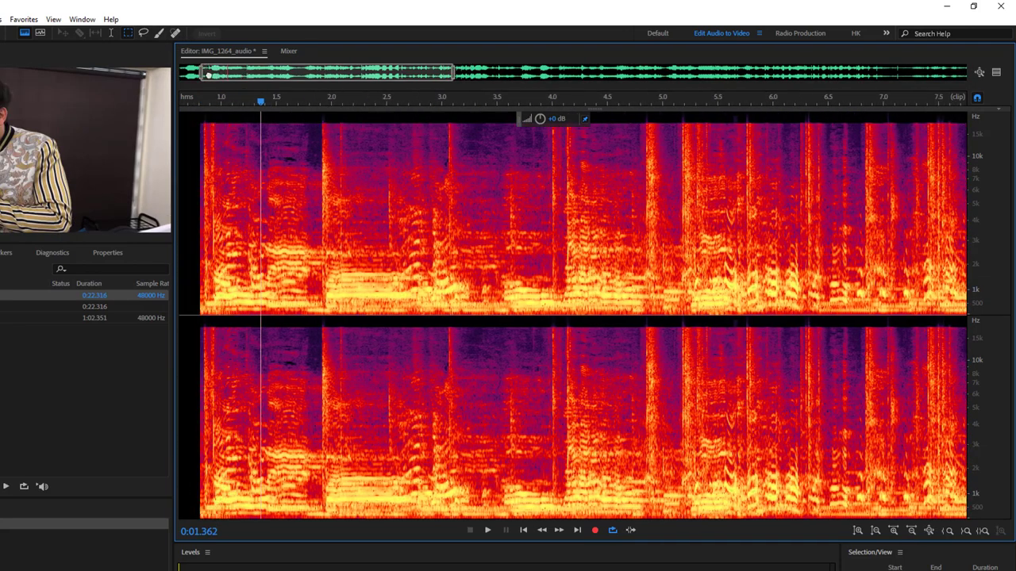
left_click_drag(208, 74, 198, 74)
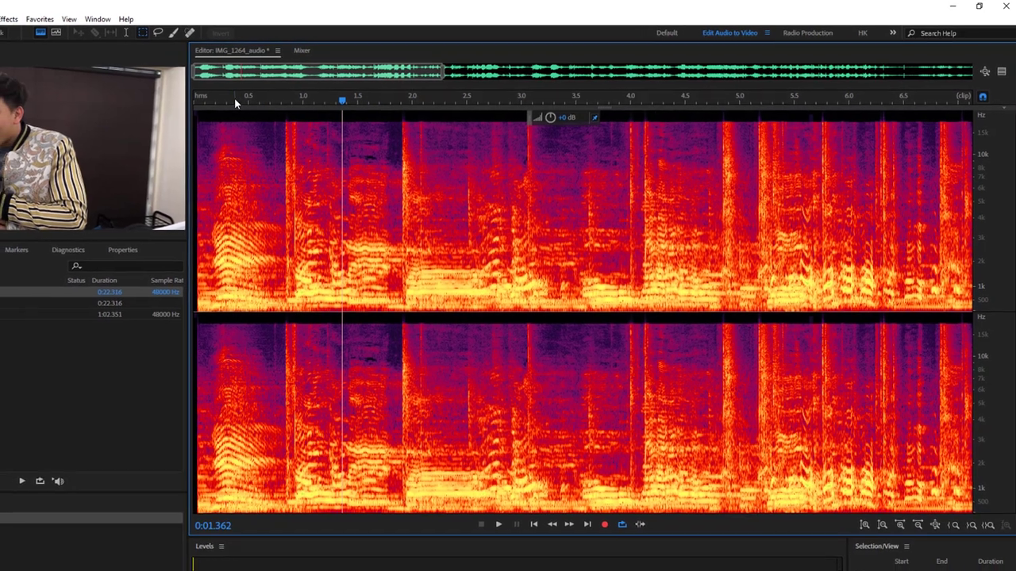
key("space")
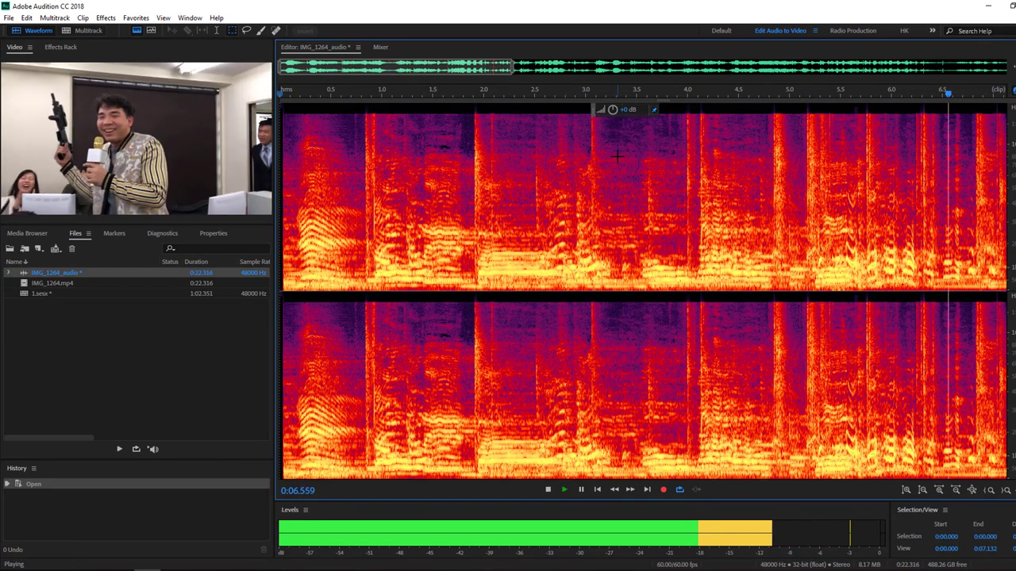
key("space")
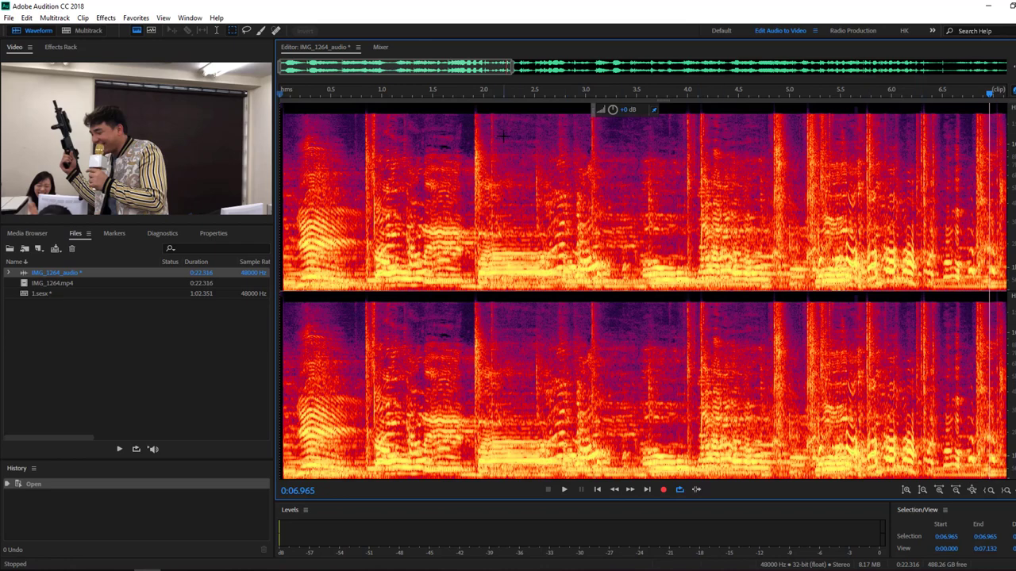
Step: Activate the Paintbrush Selection tool, play the audio from about 1.8 seconds, and place the playhead at the vertical noise burst near 1.9 seconds
scroll(472, 89, "up", 5)
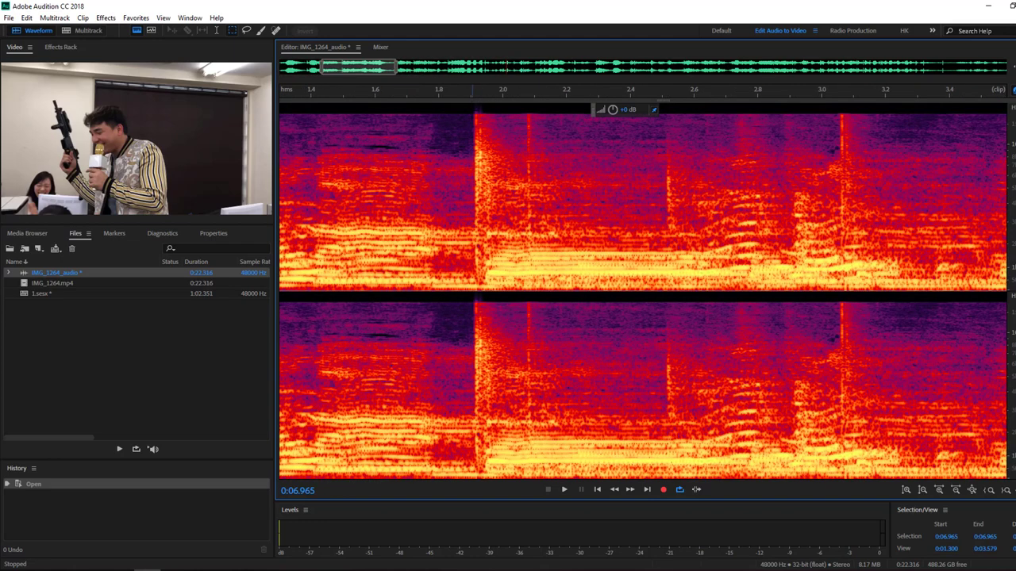
left_click(440, 150)
scroll(495, 150, "down", 3)
key("p")
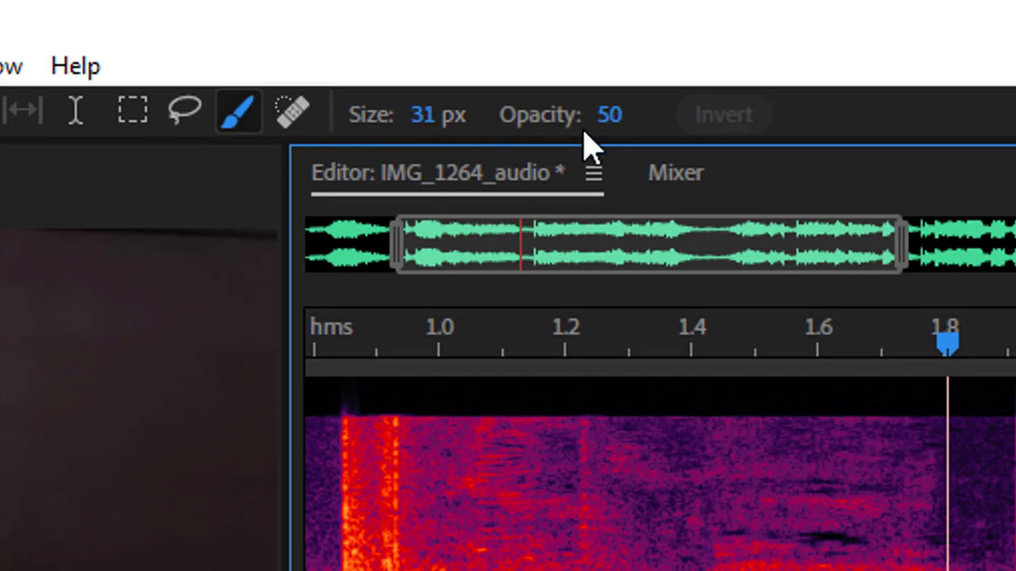
key("space")
key("space")
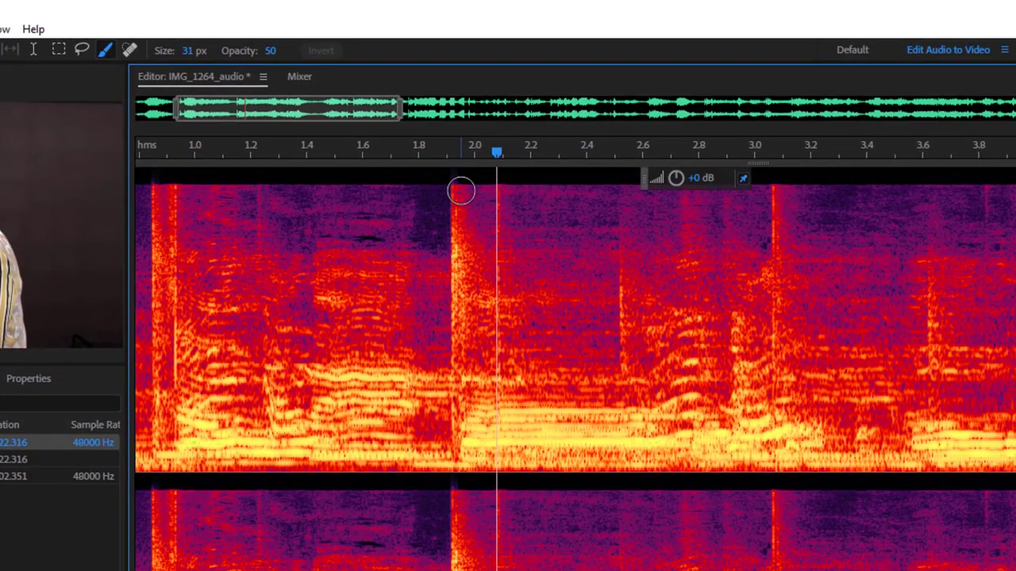
left_click(451, 271)
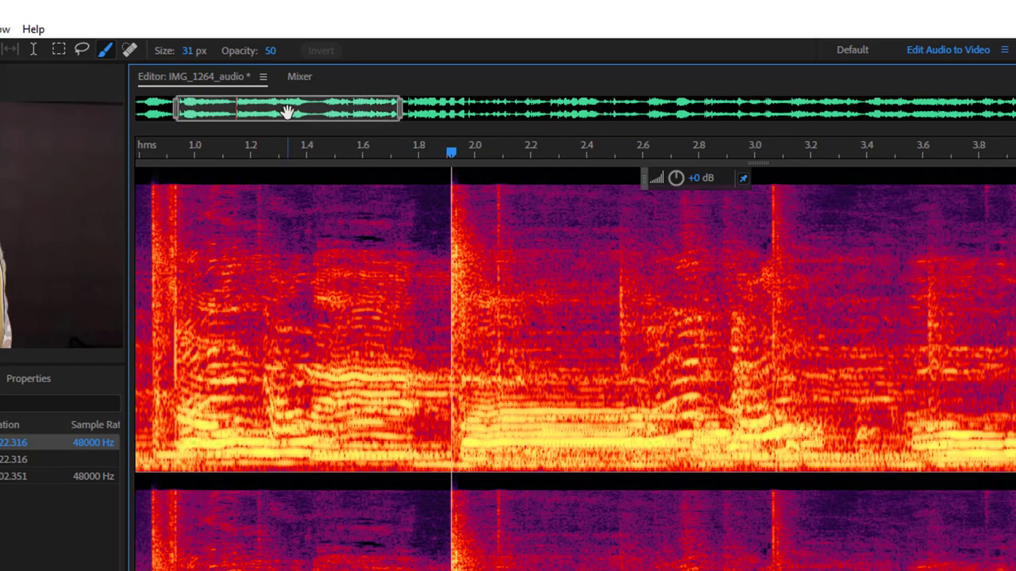
Step: Paint test selections over the vertical noise burst near 1.9 seconds at brush opacity 6 and 49, discarding both
left_click_drag(270, 51, 238, 63)
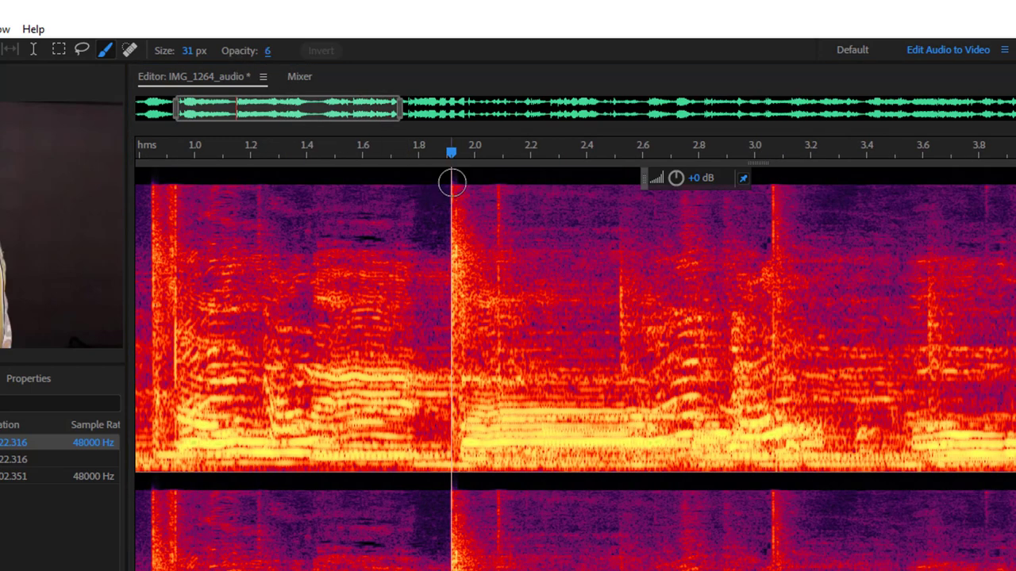
mouse_move(452, 189)
left_mouse_down()
mouse_move(459, 401)
mouse_move(457, 350)
left_mouse_up()
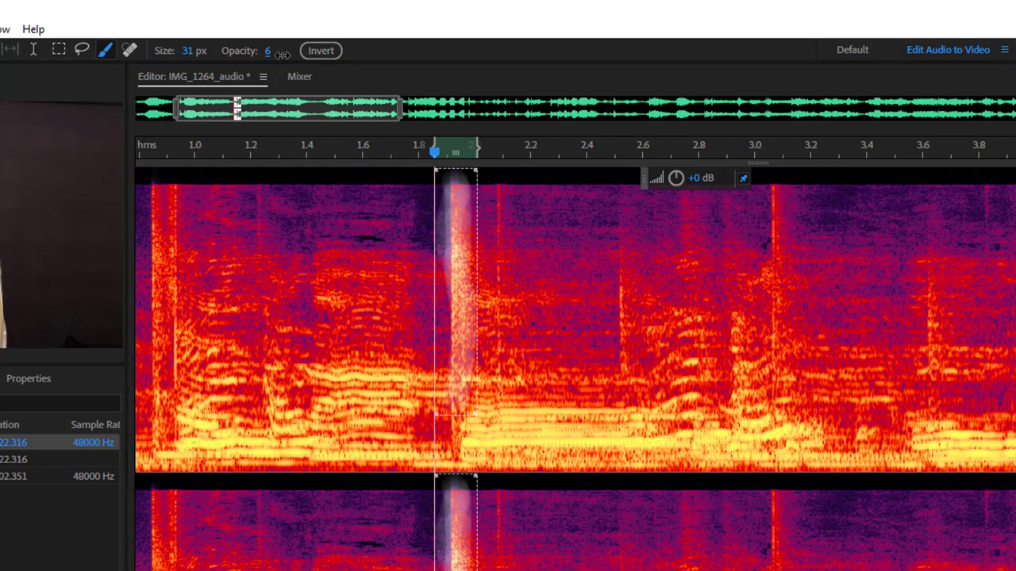
left_click_drag(271, 50, 444, 83)
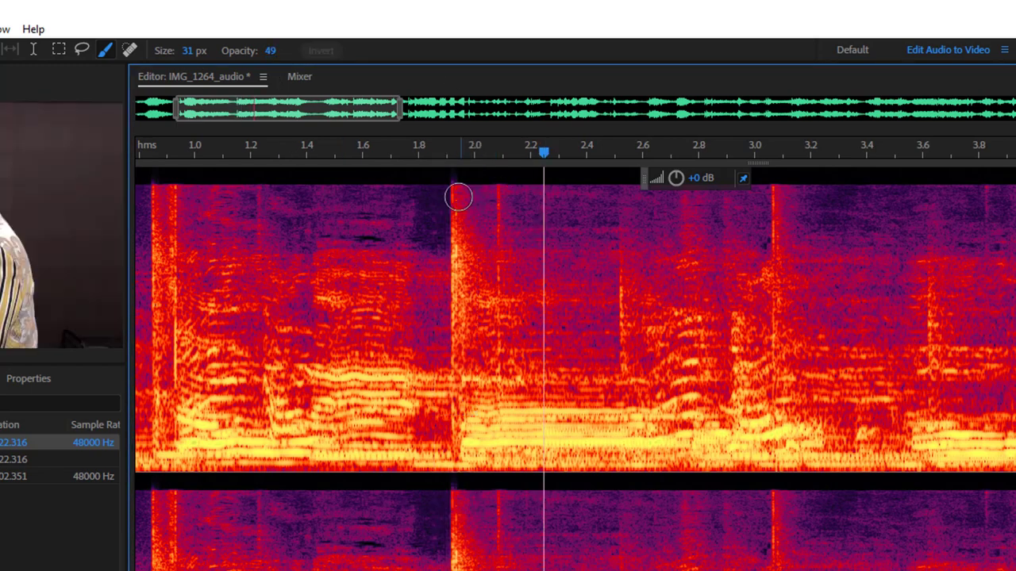
mouse_move(458, 198)
left_mouse_down()
mouse_move(465, 420)
mouse_move(453, 362)
mouse_move(463, 193)
left_mouse_up()
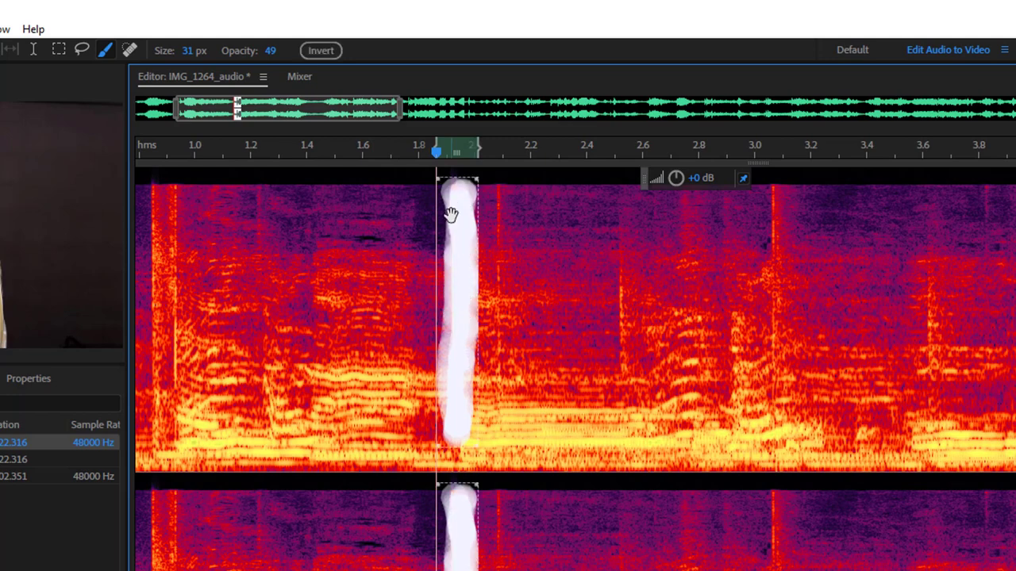
key("Delete")
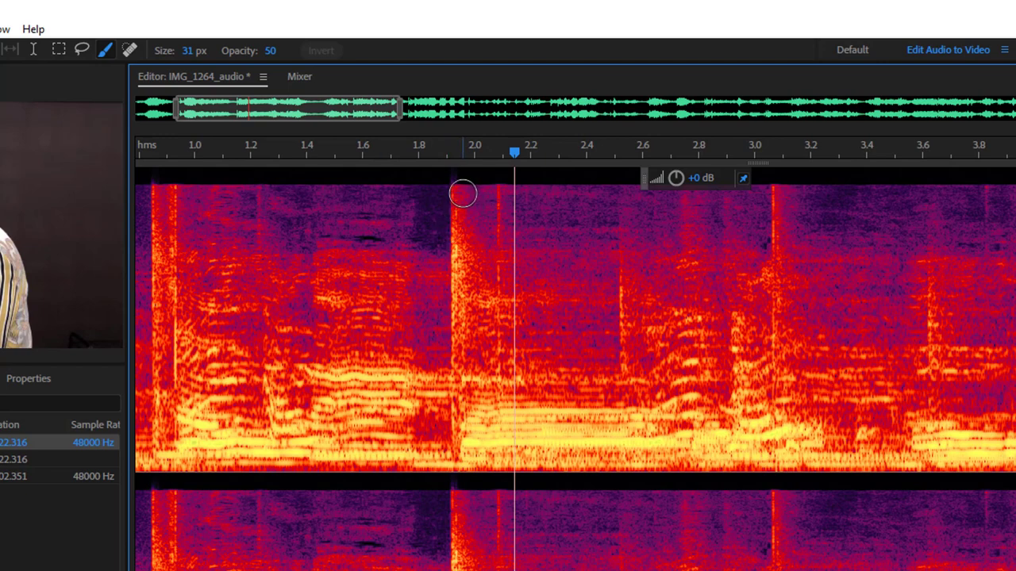
Step: Paint a selection down the vertical noise burst near 1.9 seconds with a 26 px brush at opacity 50, and play the selected sound
left_click(185, 52)
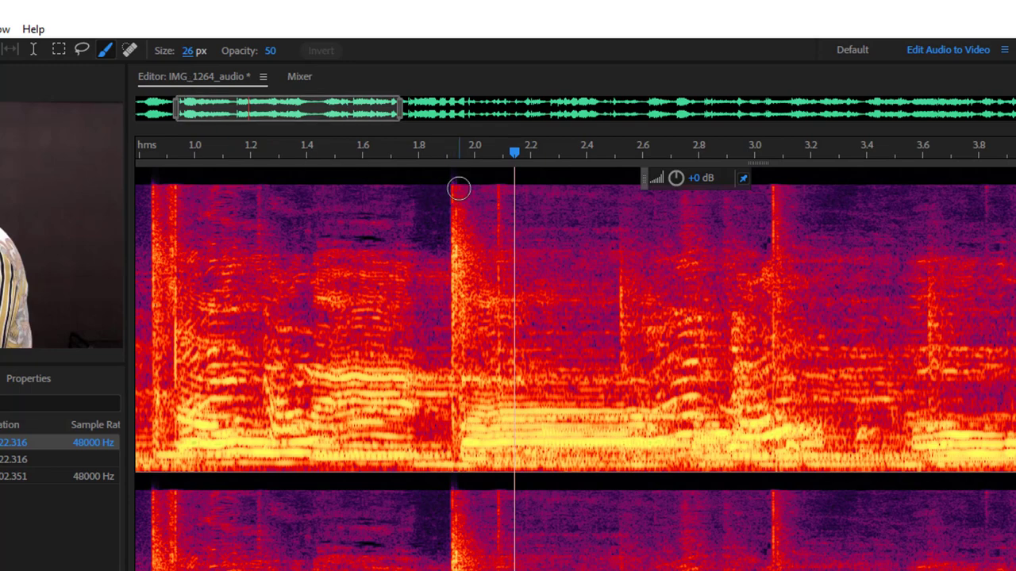
left_click_drag(459, 189, 454, 450)
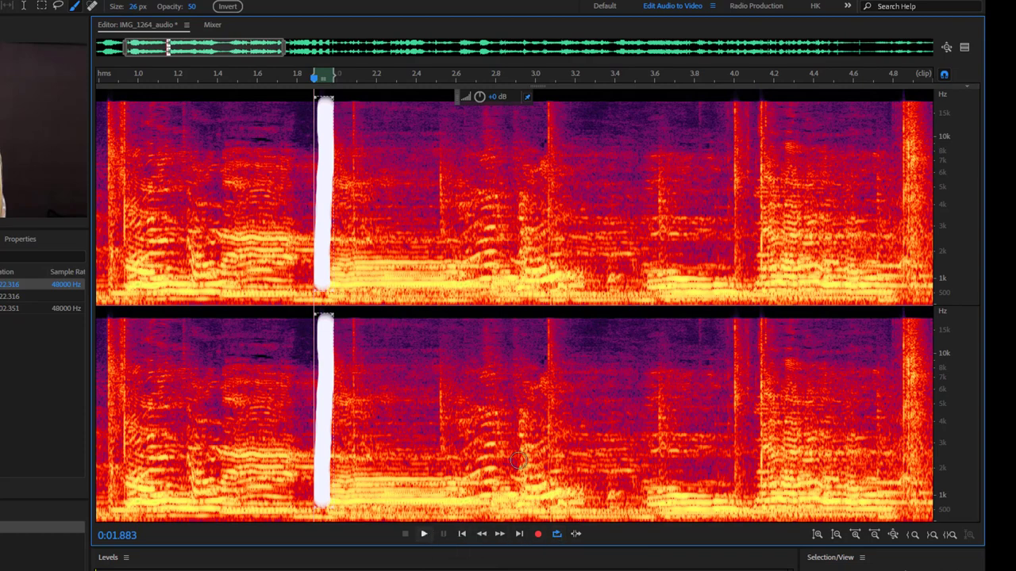
key("space")
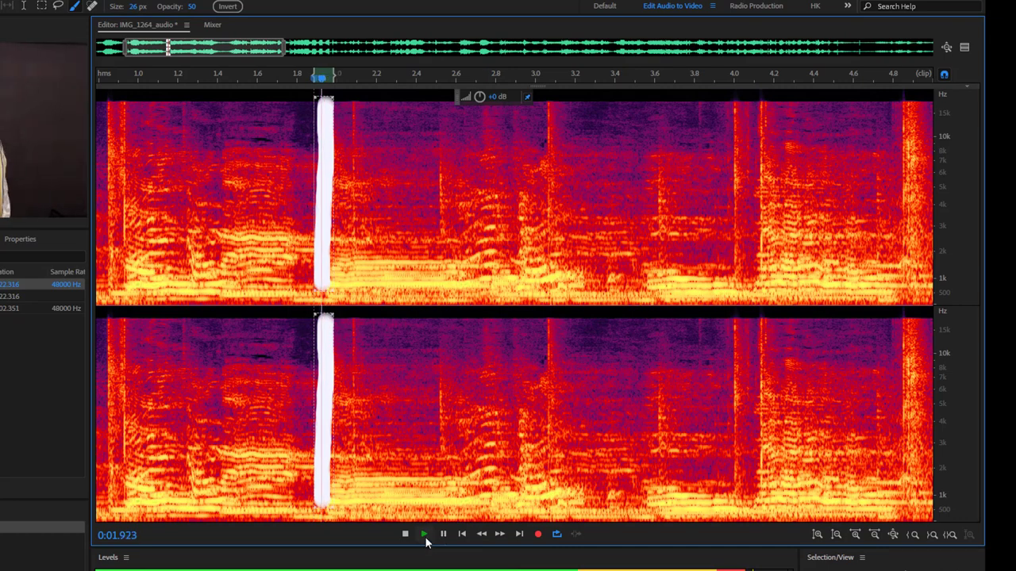
left_click(405, 534)
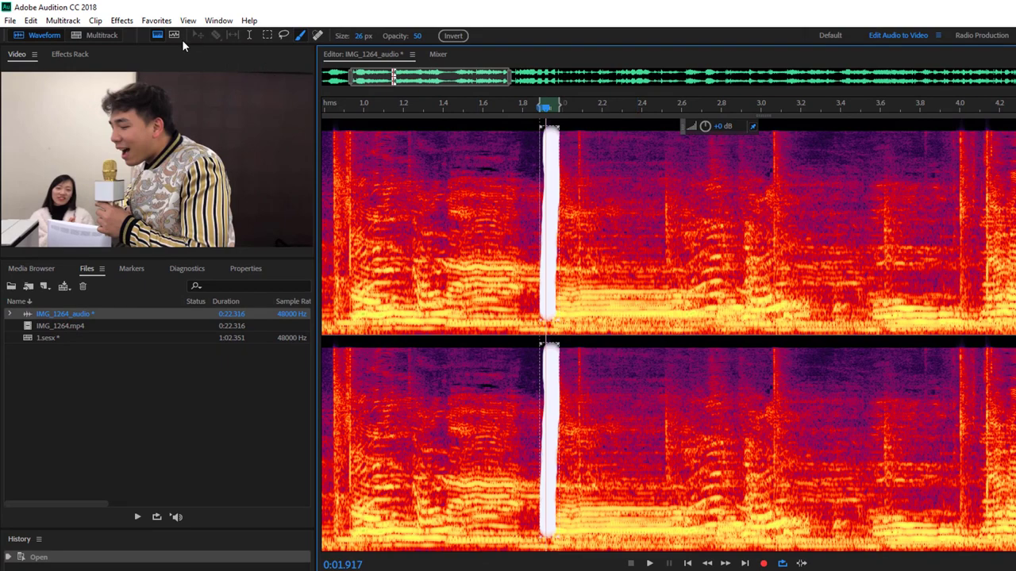
Step: Open the Sound Remover effect with its preview editor and move the effect window clear of the spectral display
left_click(122, 22)
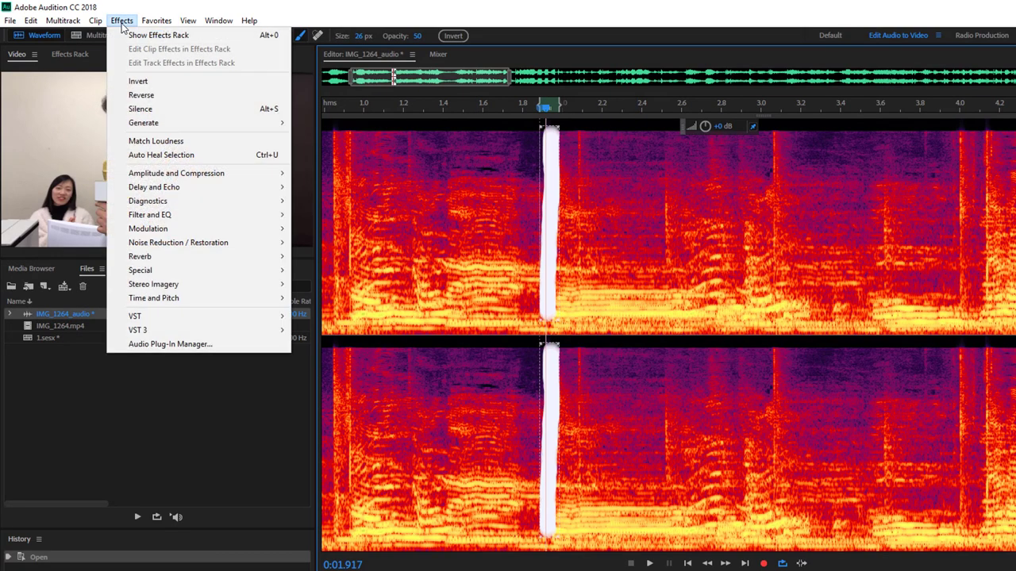
mouse_move(147, 246)
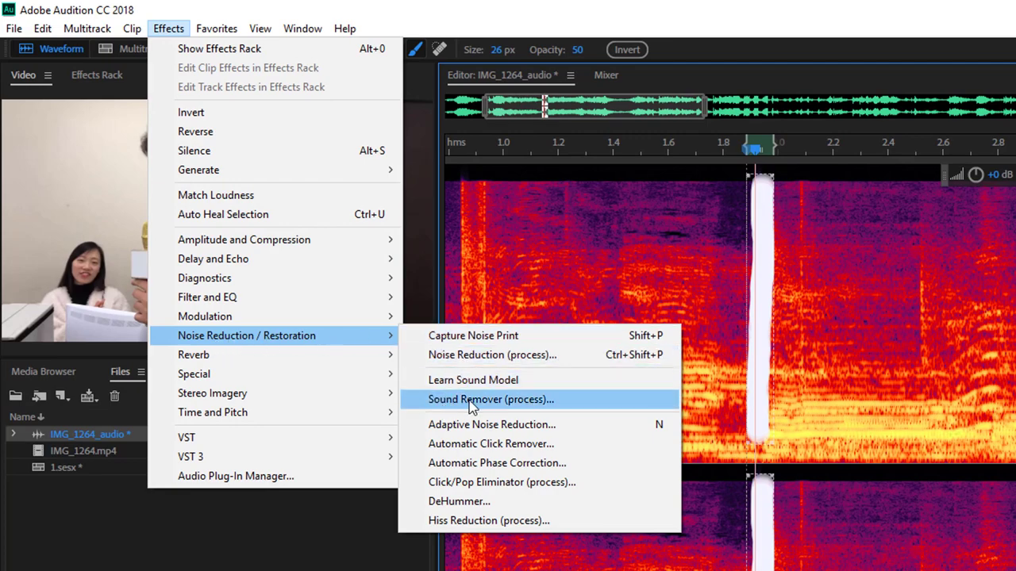
left_click(508, 401)
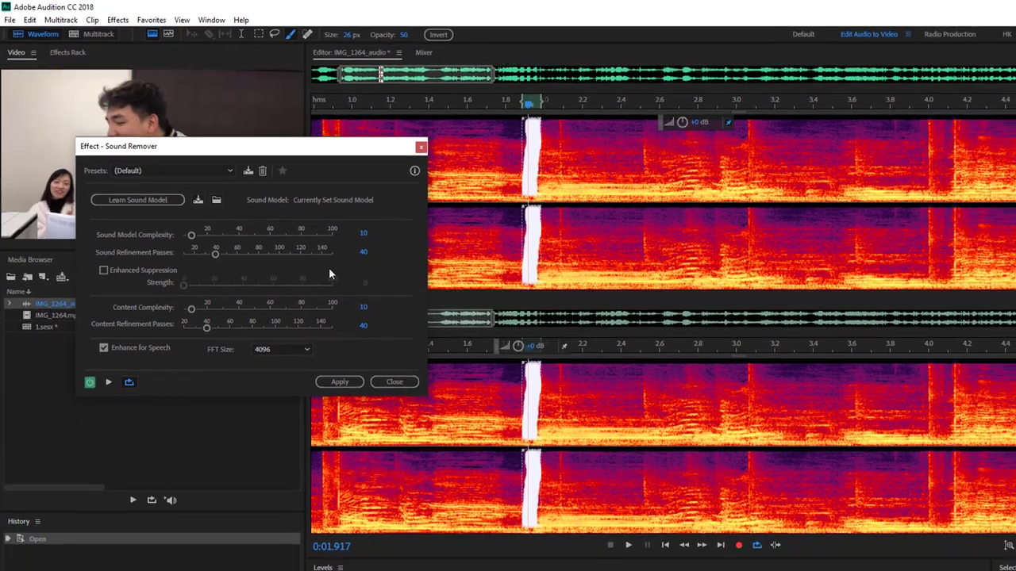
left_click_drag(309, 151, 272, 75)
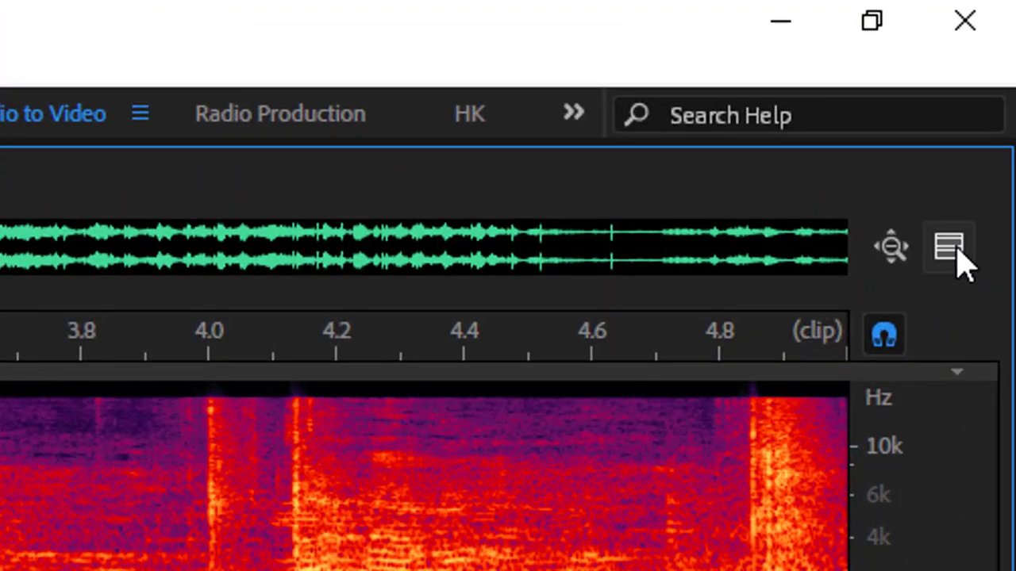
left_click(957, 253)
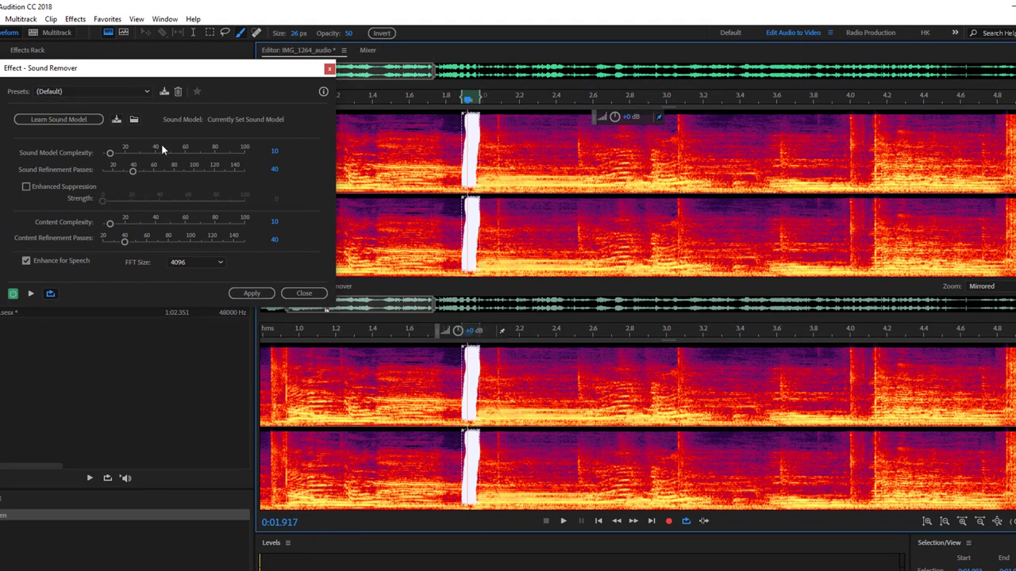
left_click_drag(210, 69, 122, 72)
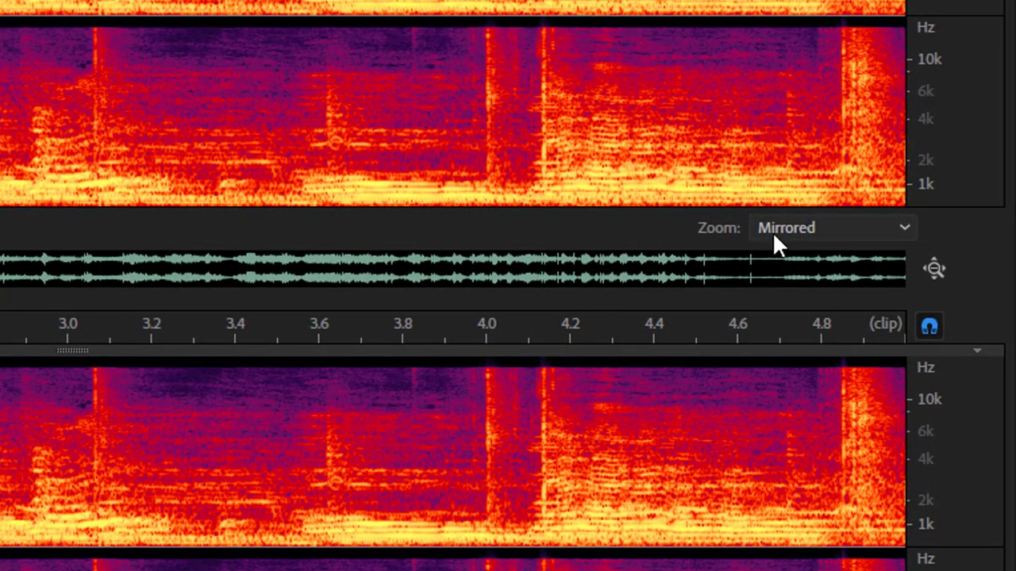
Step: Compare the main and preview editors in Mirrored zoom, from the clip's start with the playhead at 3.1 seconds to about 3.6–7.8 seconds
left_click(810, 229)
left_click(812, 228)
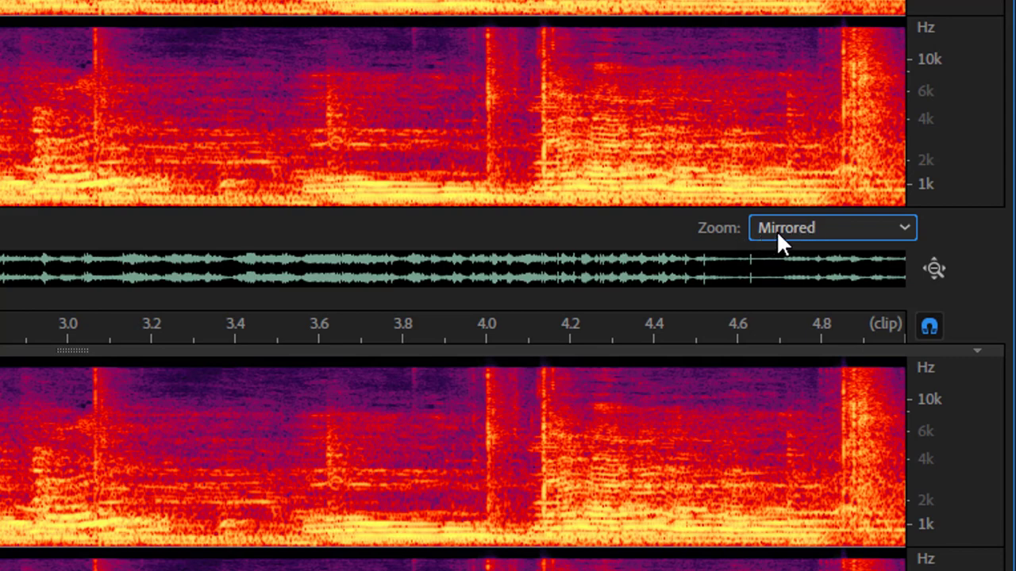
left_click(777, 235)
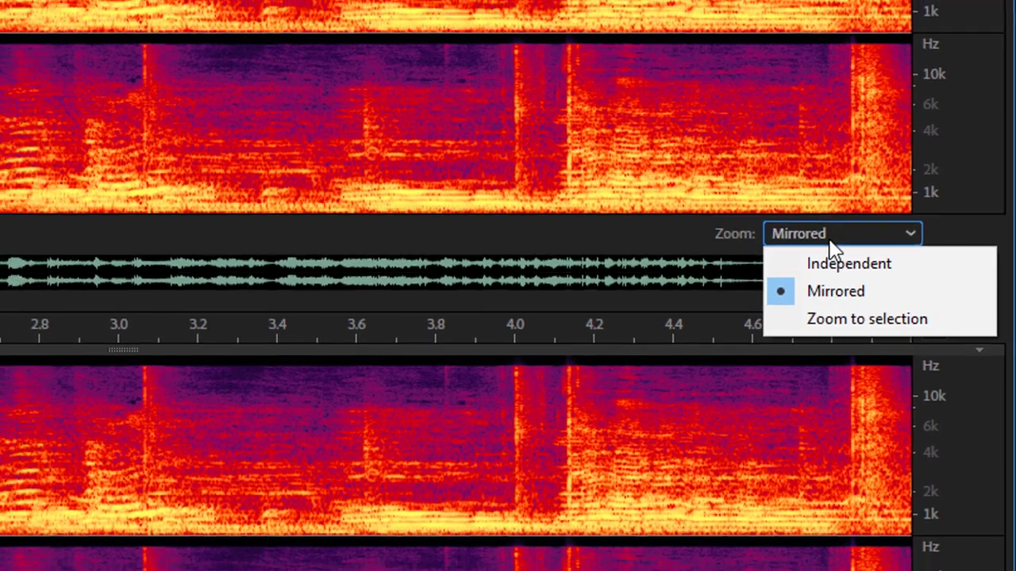
left_click(834, 235)
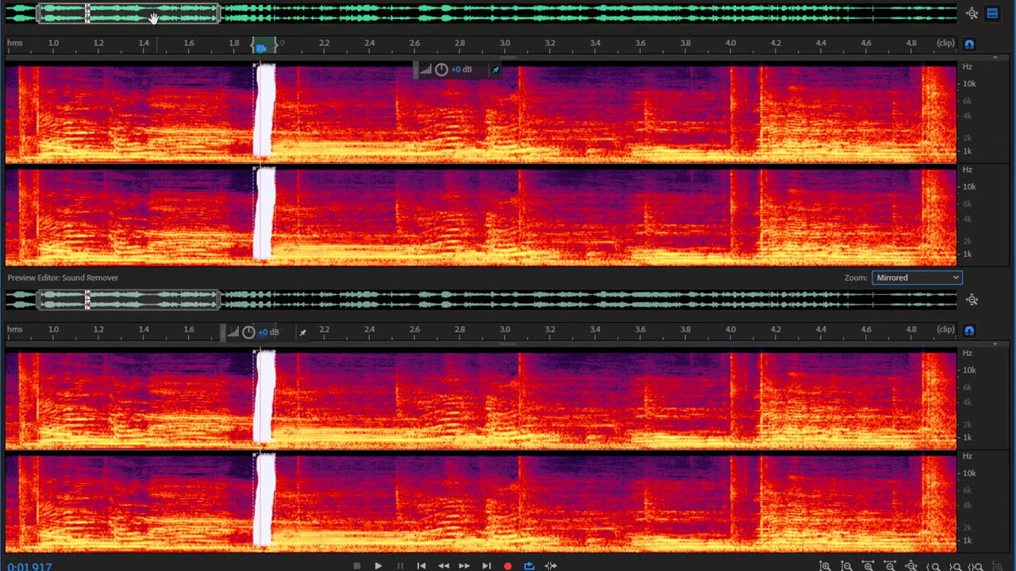
left_click_drag(153, 17, 79, 23)
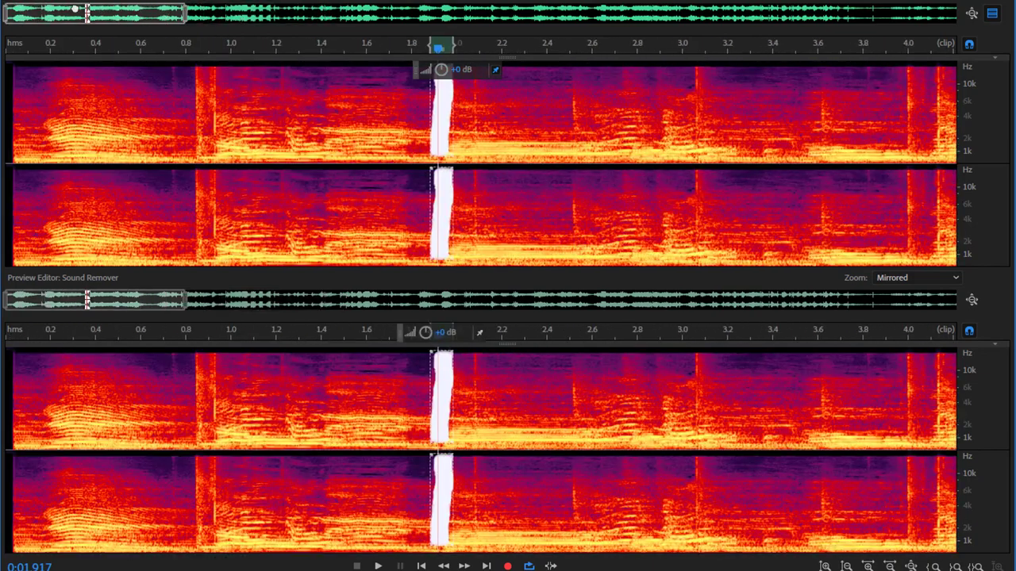
left_click(199, 53)
left_click(705, 49)
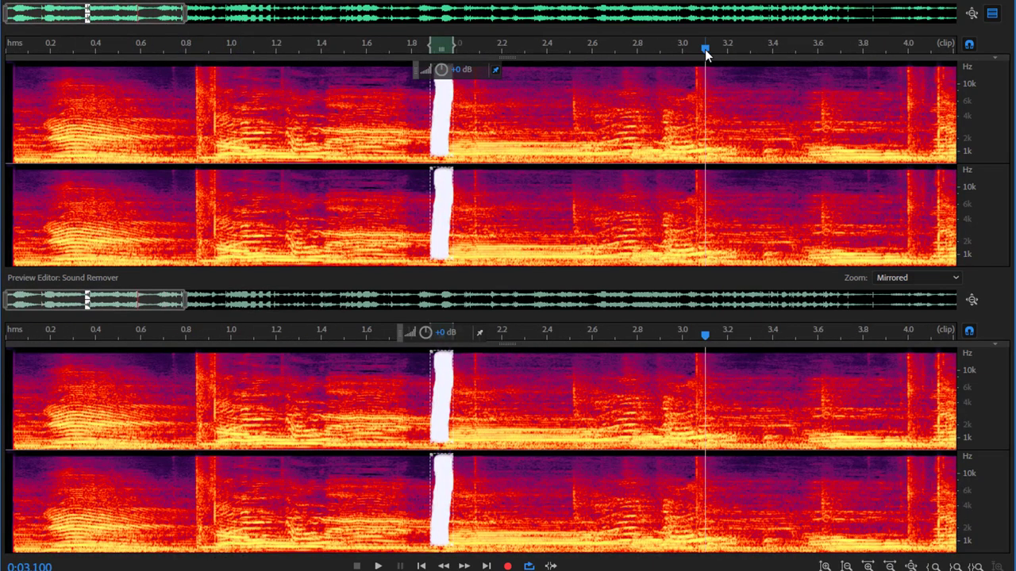
left_click_drag(137, 8, 290, 16)
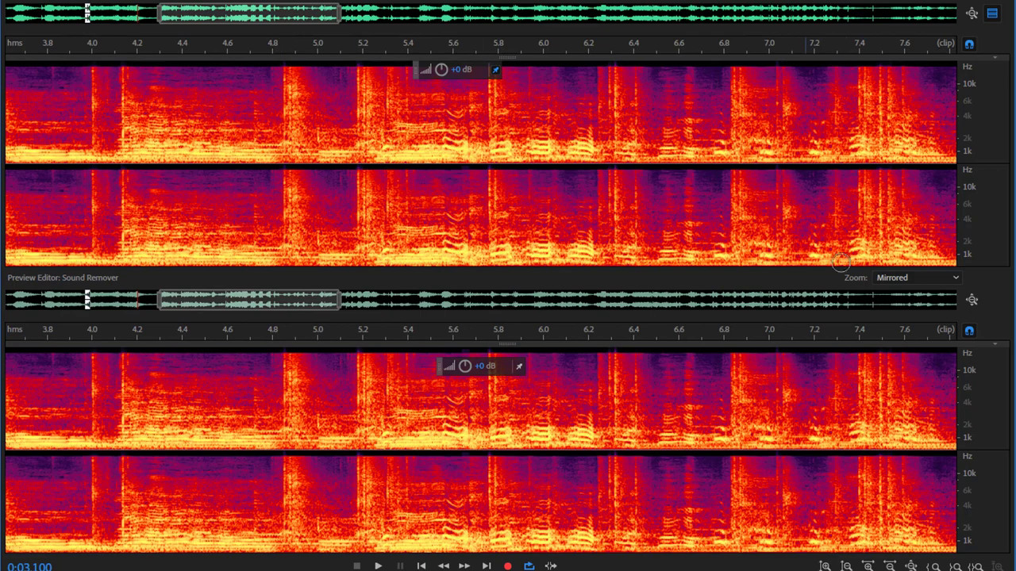
Step: Set the preview zoom to Independent and view the main editor at about 13–17 seconds, then from the start to about 17 seconds
left_click(897, 280)
left_click(895, 292)
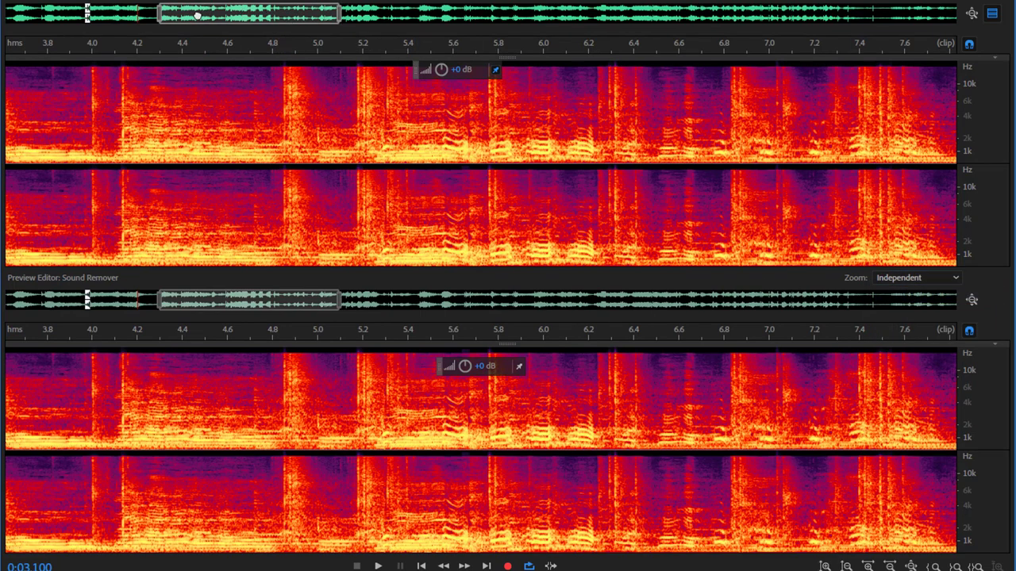
left_click_drag(203, 11, 642, 39)
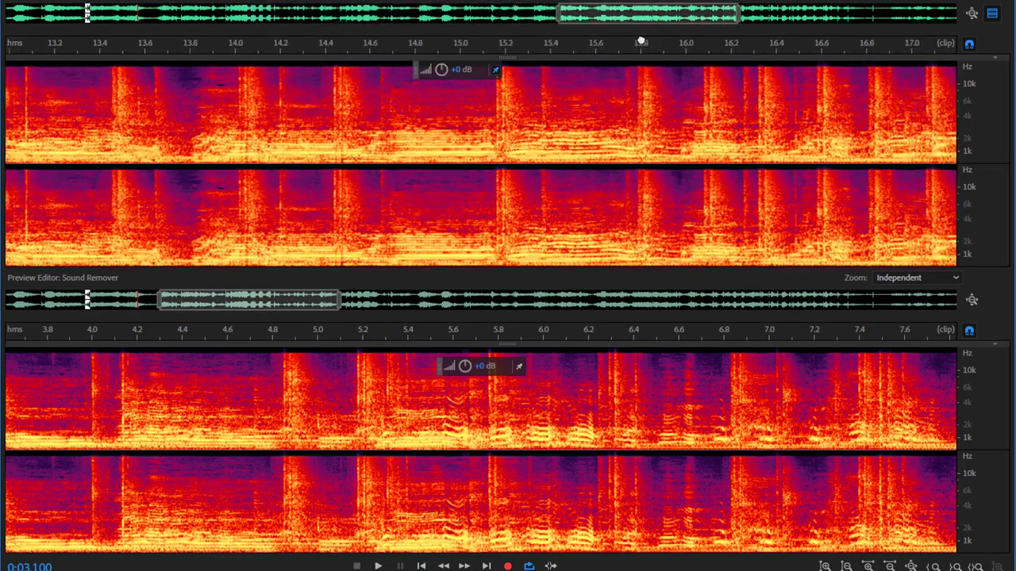
left_click_drag(379, 109, 571, 149)
left_click(682, 148)
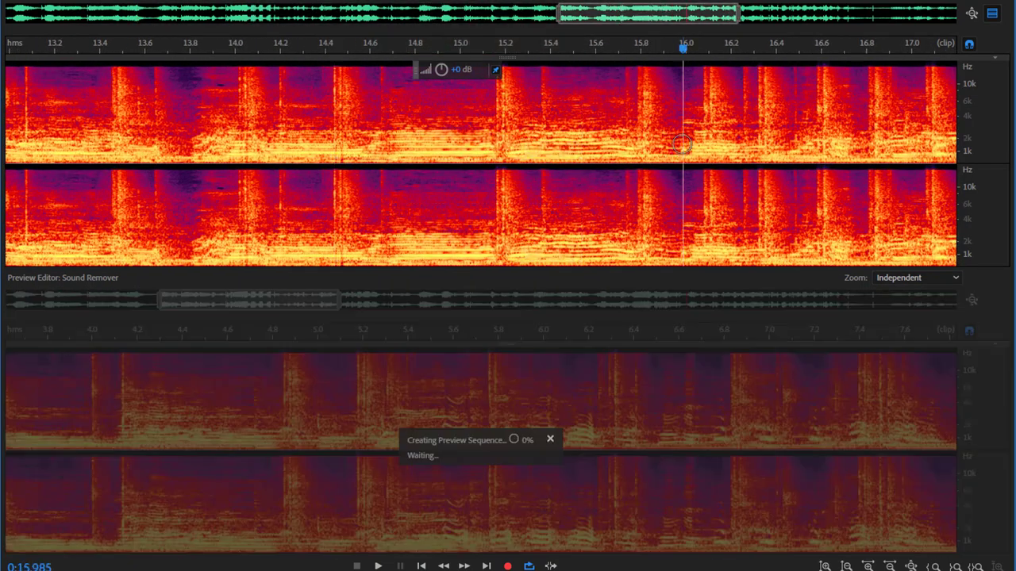
left_click_drag(597, 16, 618, 40)
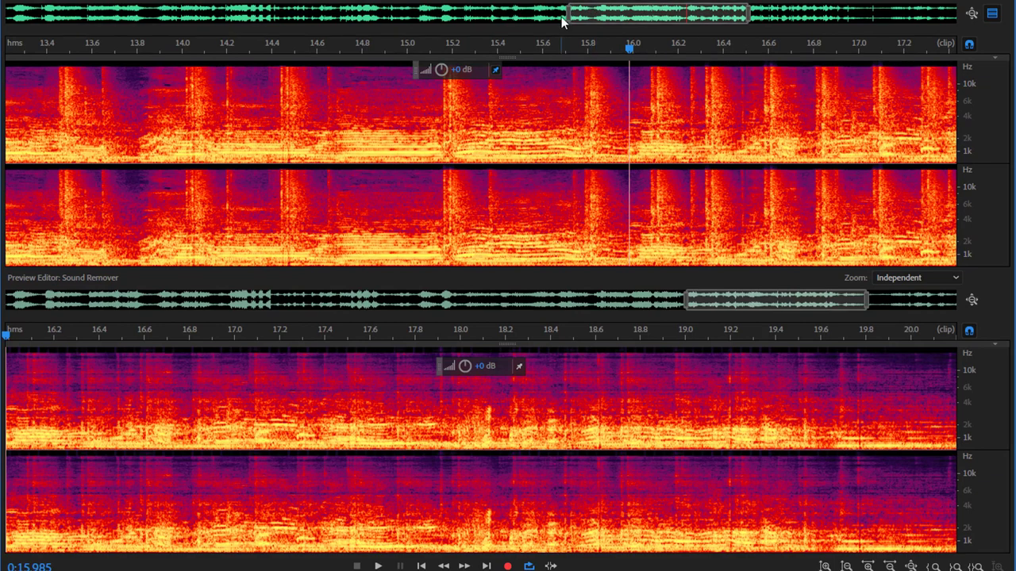
left_click_drag(570, 17, 7, 32)
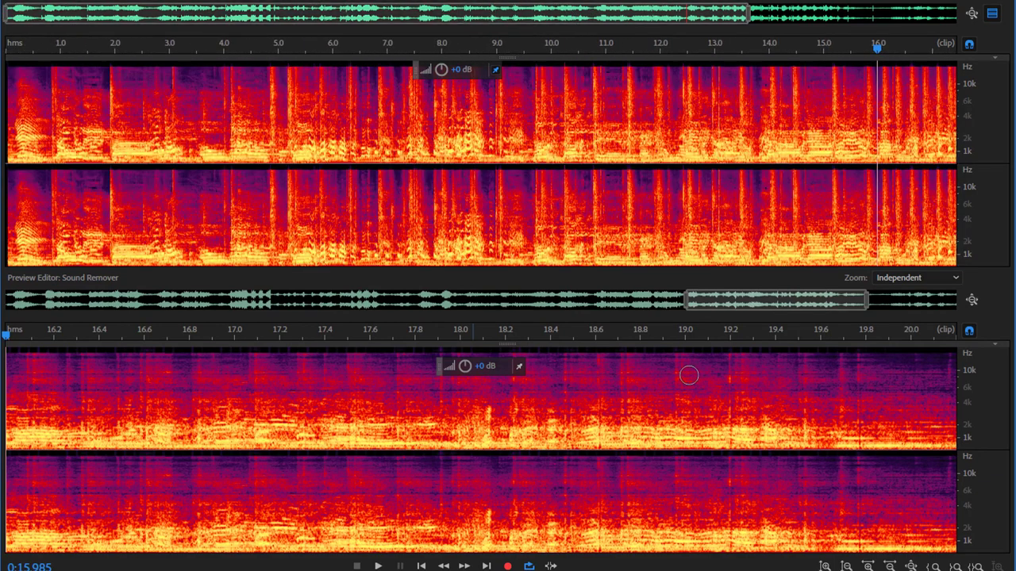
Step: Set the preview zoom to Zoom to selection, paint a trial selection from about 3.9 to 6.7 seconds, and clear it
left_click(913, 278)
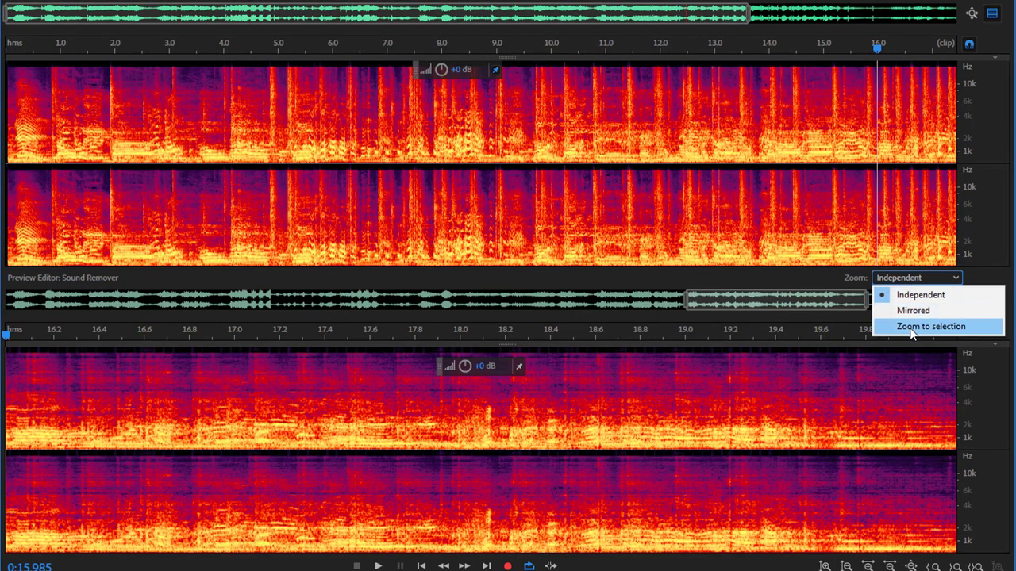
left_click(939, 328)
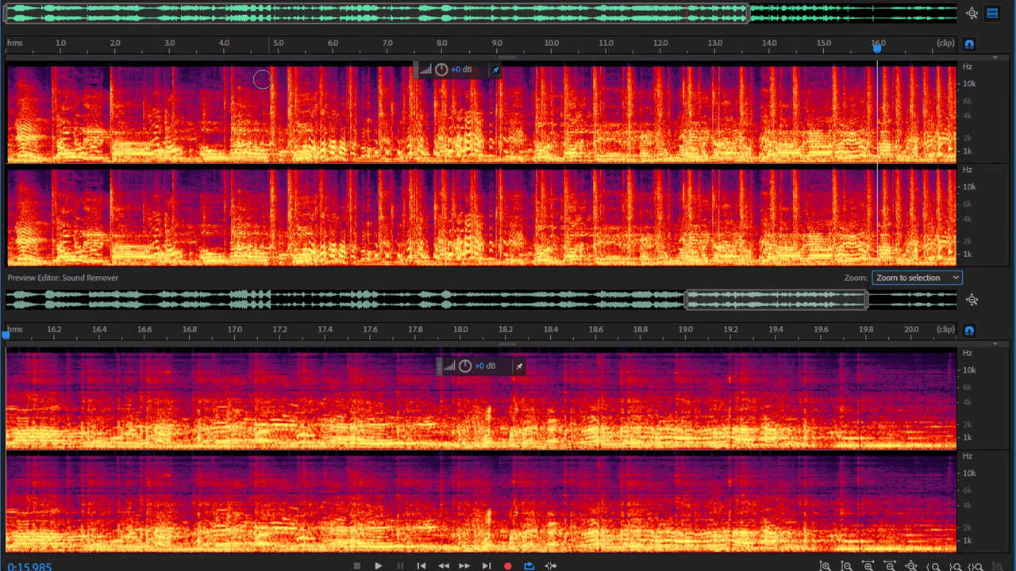
mouse_move(229, 73)
left_mouse_down()
mouse_move(289, 112)
mouse_move(279, 115)
mouse_move(303, 134)
mouse_move(369, 145)
left_mouse_up()
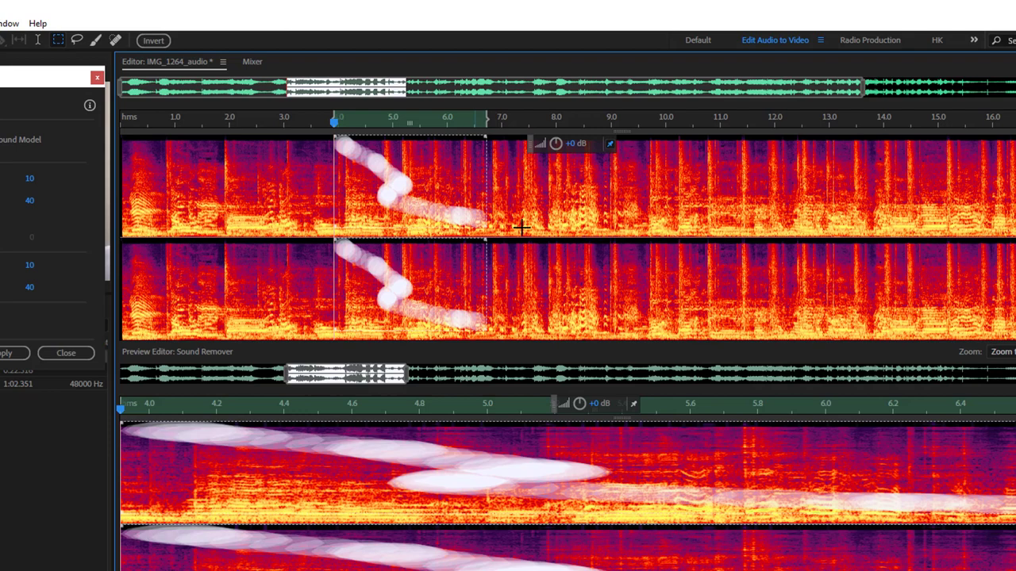
left_click(571, 181)
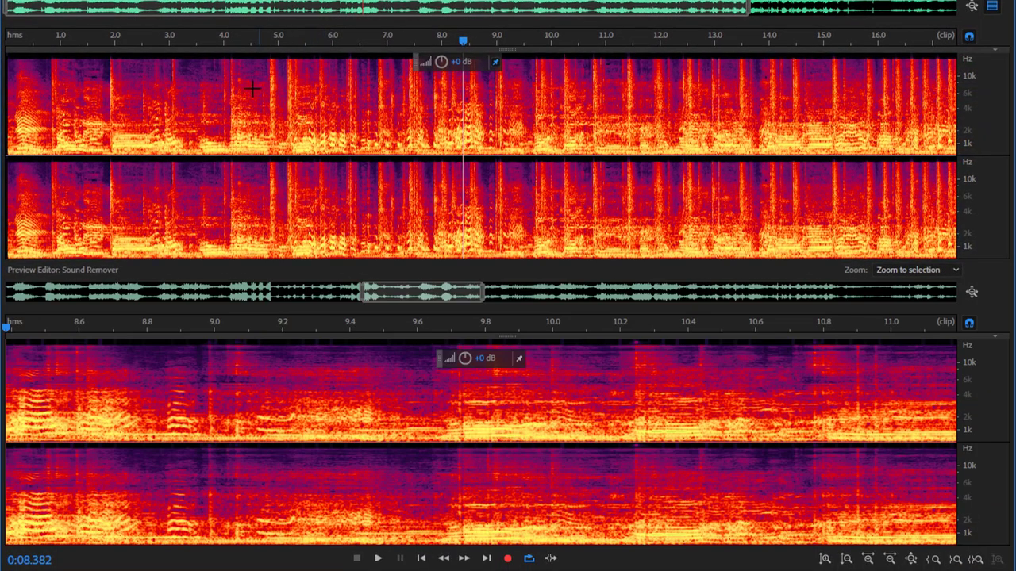
Step: Marquee-select about 3.7–6.8, 11.4–12.3 and 1.1–15.6 seconds in turn to test the preview zoom, and clear the selection
left_click_drag(209, 57, 373, 151)
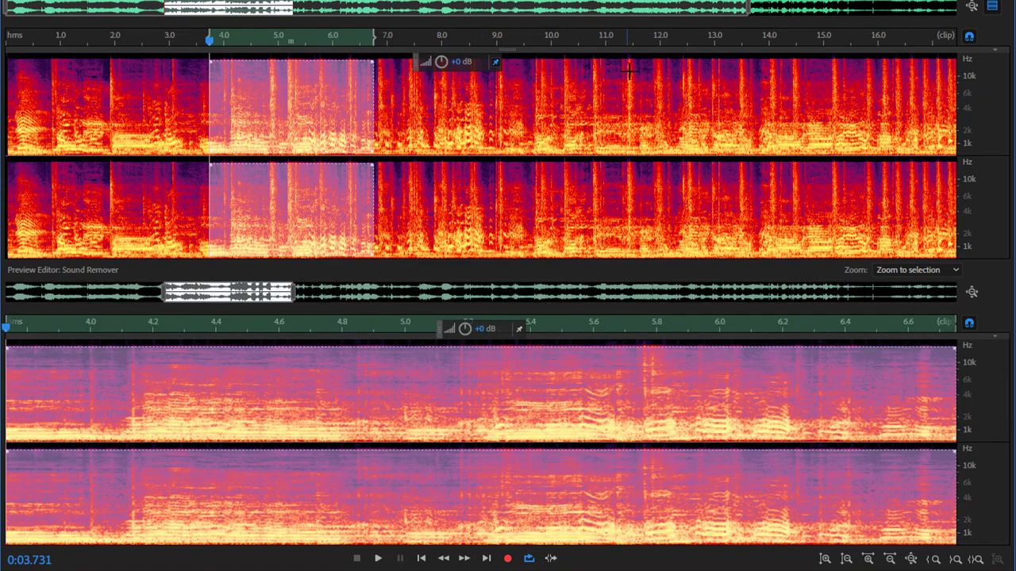
left_click_drag(629, 71, 675, 141)
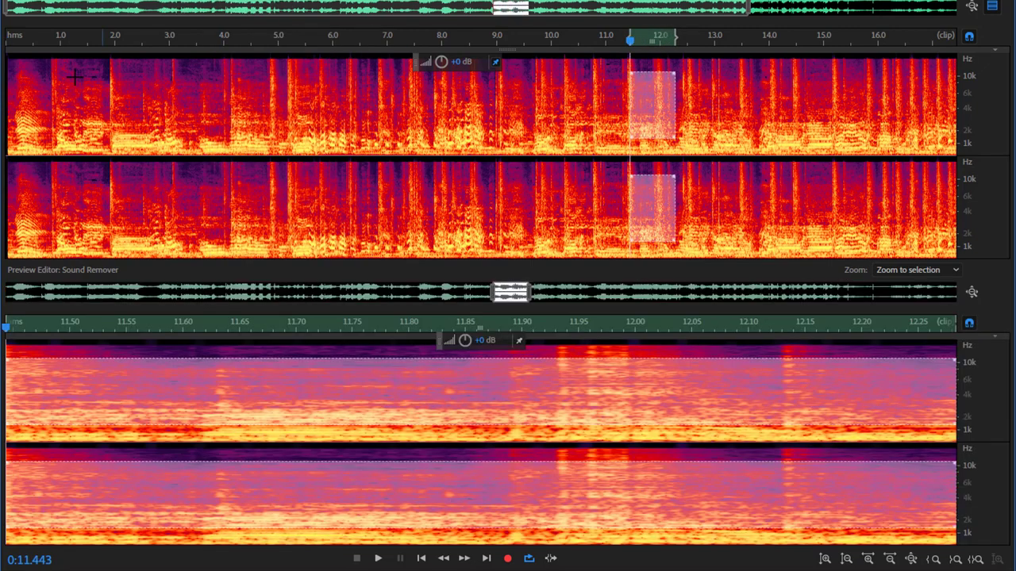
left_click_drag(66, 75, 854, 152)
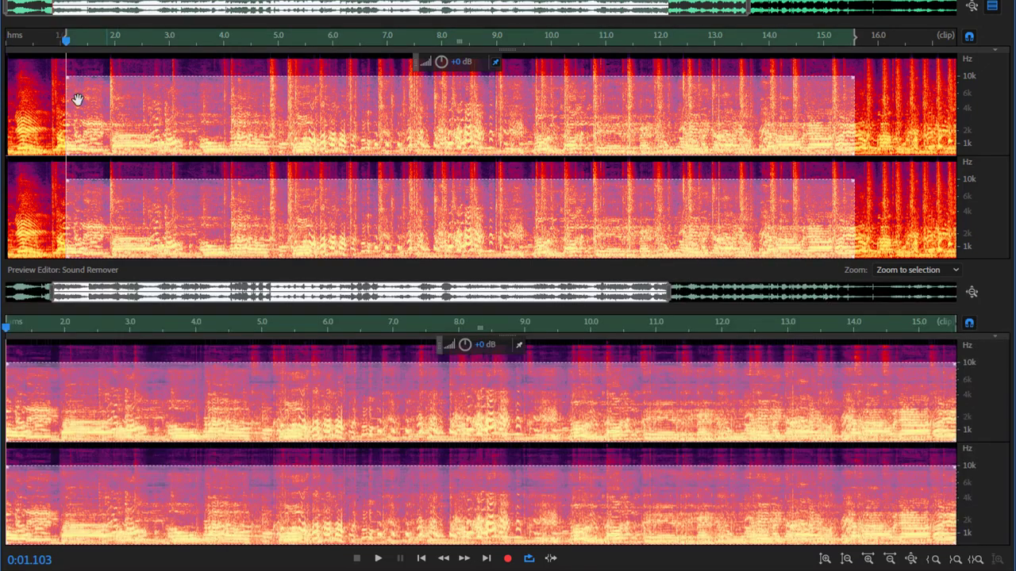
scroll(469, 91, "down", 3)
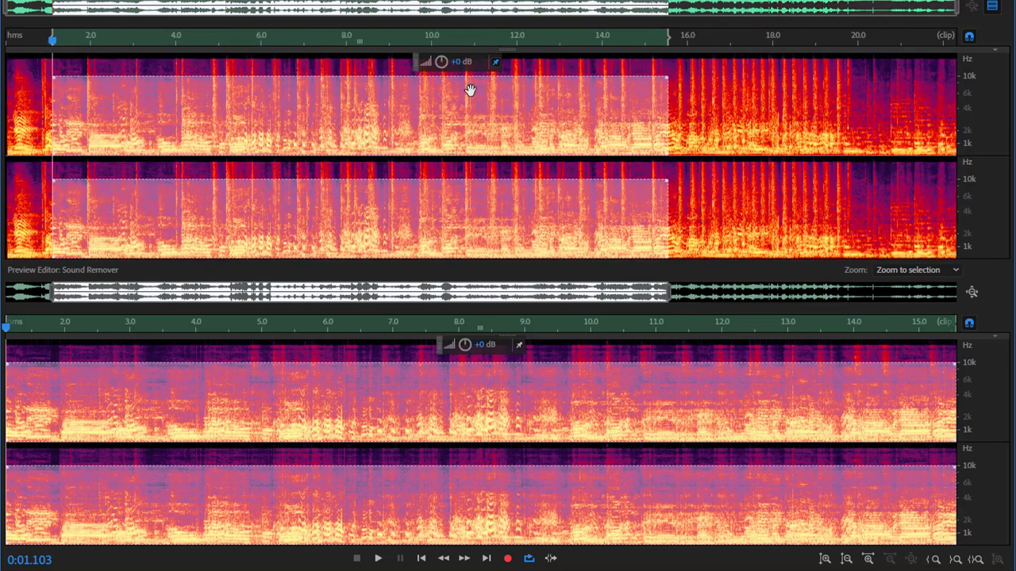
left_click(743, 107)
left_click(386, 119)
left_click(745, 228)
Step: Set the preview zoom to Mirrored and show the opening seconds of the clip in both editors
left_click(912, 269)
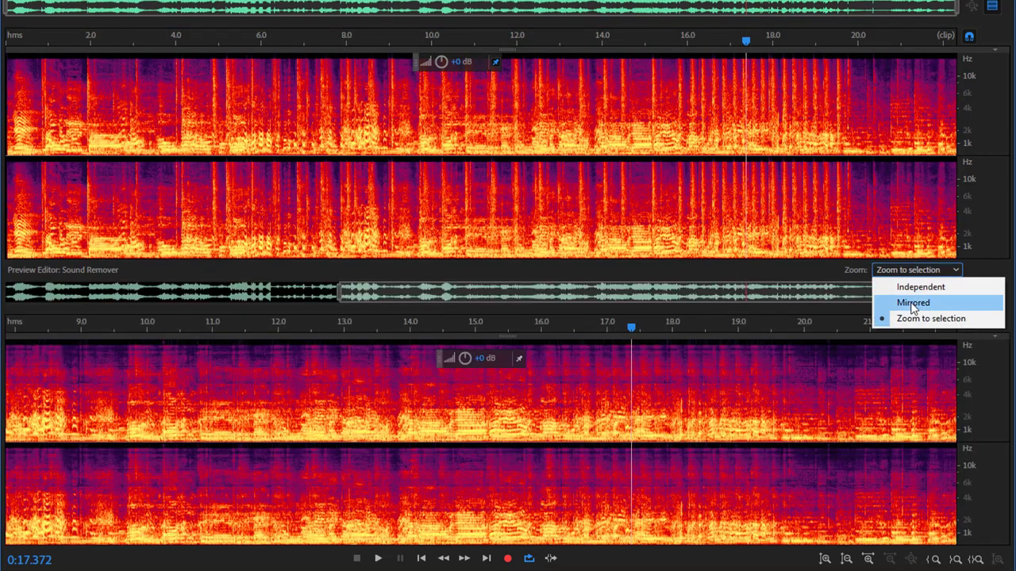
left_click(913, 303)
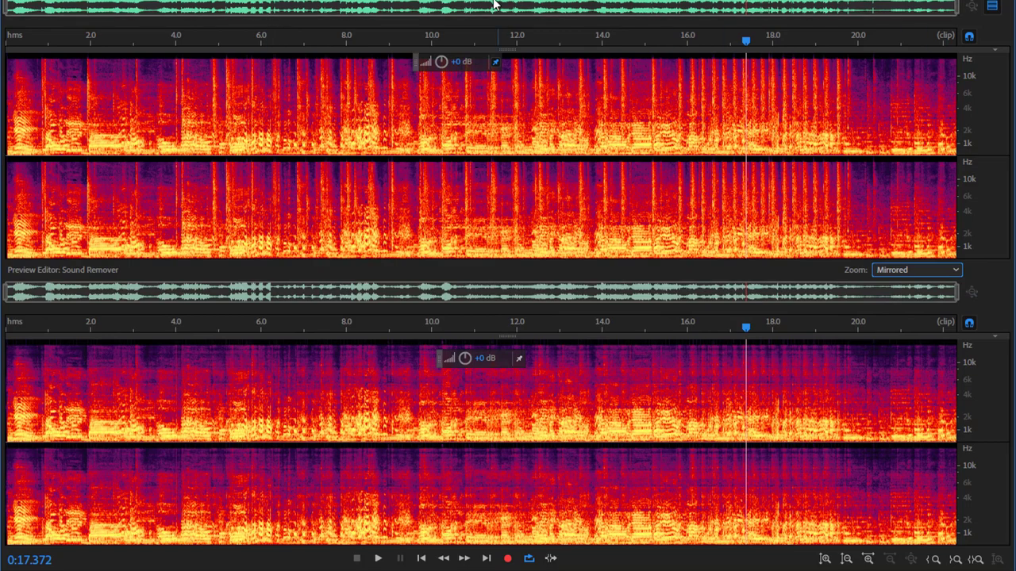
scroll(492, 7, "up", 5)
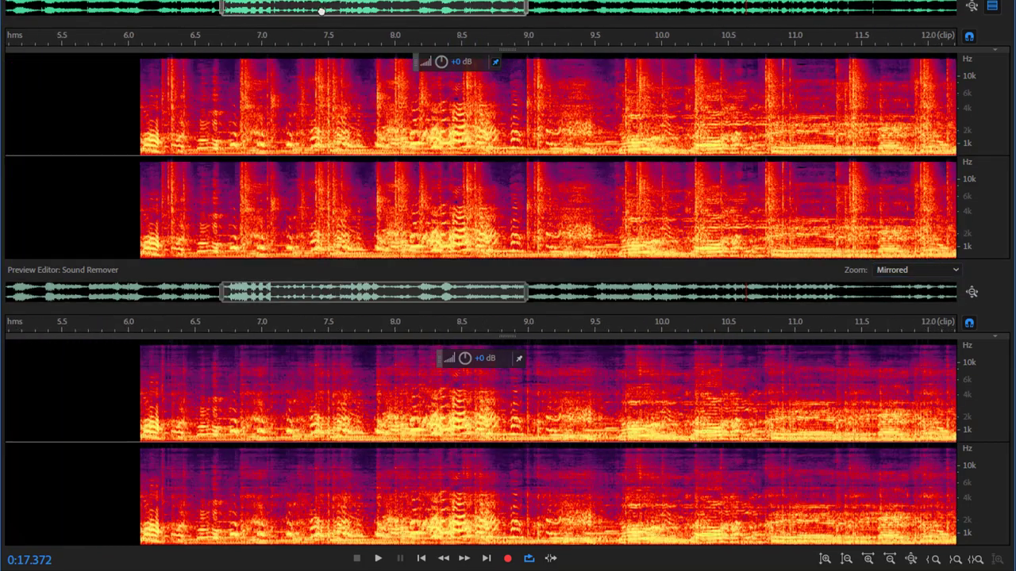
left_click_drag(321, 10, 106, 11)
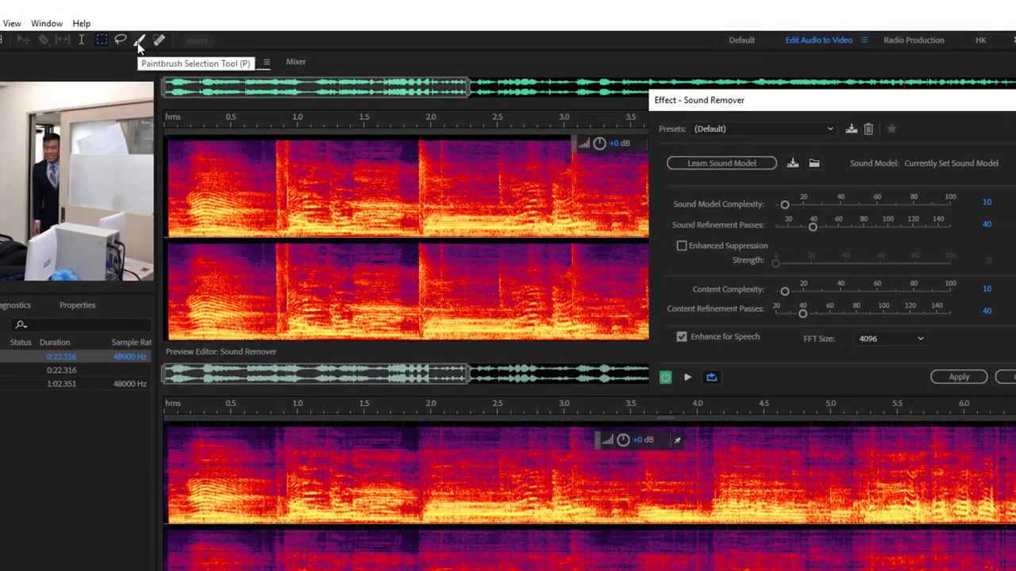
Step: Paint a selection down the vertical noise burst near 1.9 seconds with a 15 px paintbrush at opacity 50
left_click(138, 43)
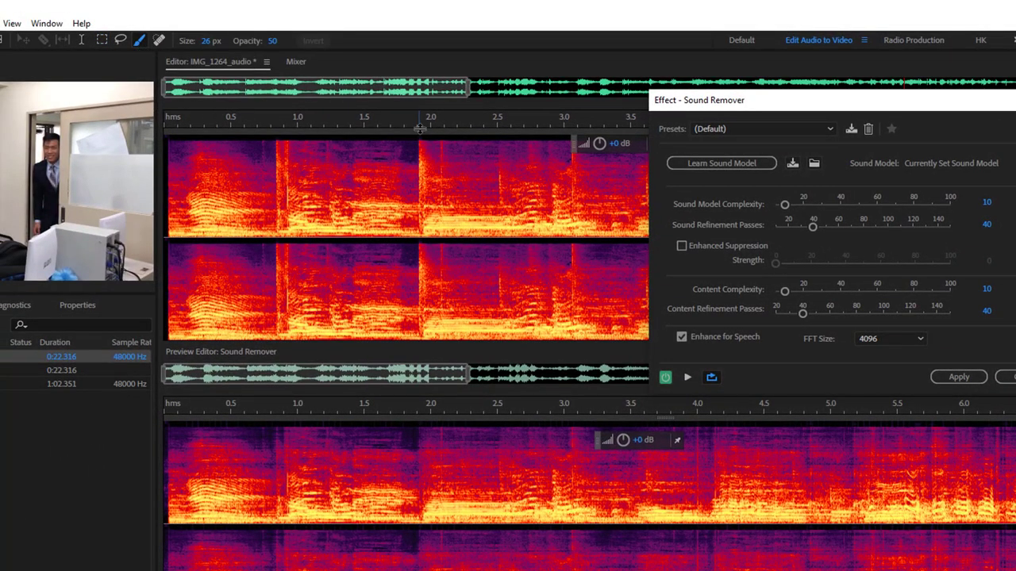
scroll(419, 123, "up", 3)
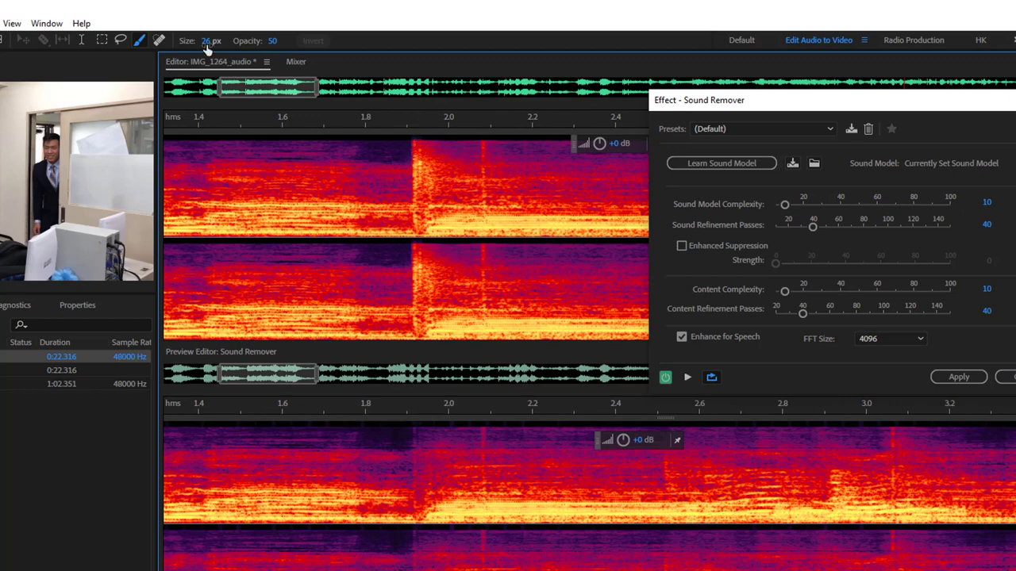
left_click_drag(211, 41, 205, 44)
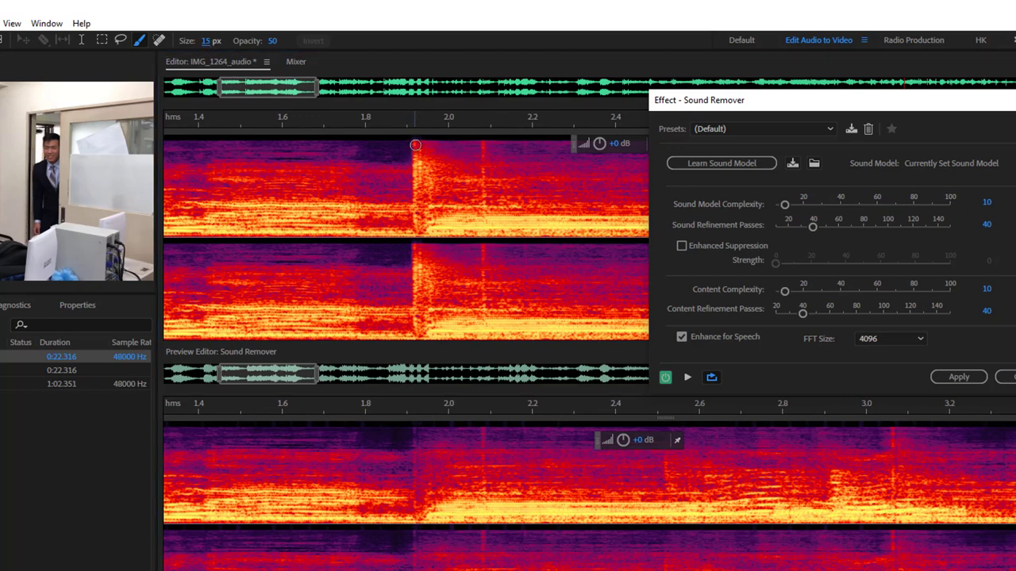
mouse_move(415, 145)
left_mouse_down()
mouse_move(419, 229)
mouse_move(417, 151)
mouse_move(417, 229)
mouse_move(419, 144)
mouse_move(415, 222)
left_mouse_up()
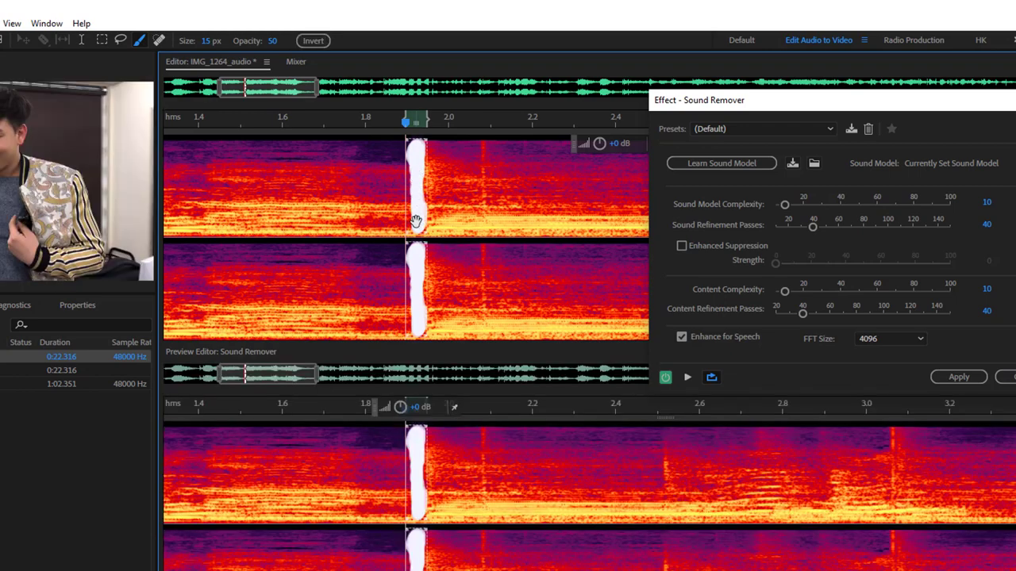
Step: Try to learn a sound model from the single painted burst near 1.9 seconds and dismiss the message
left_click_drag(712, 104, 36, 77)
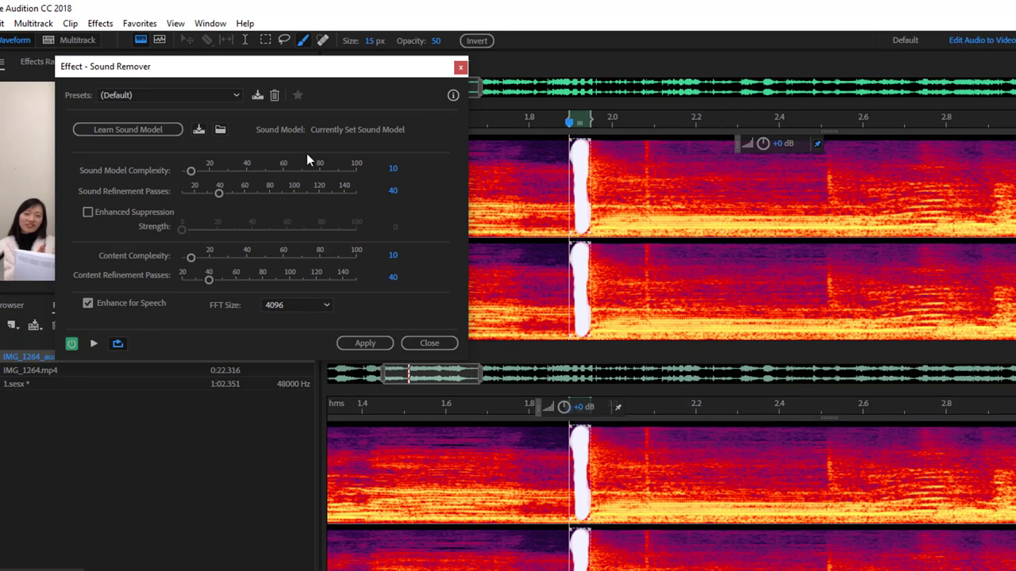
left_click(117, 131)
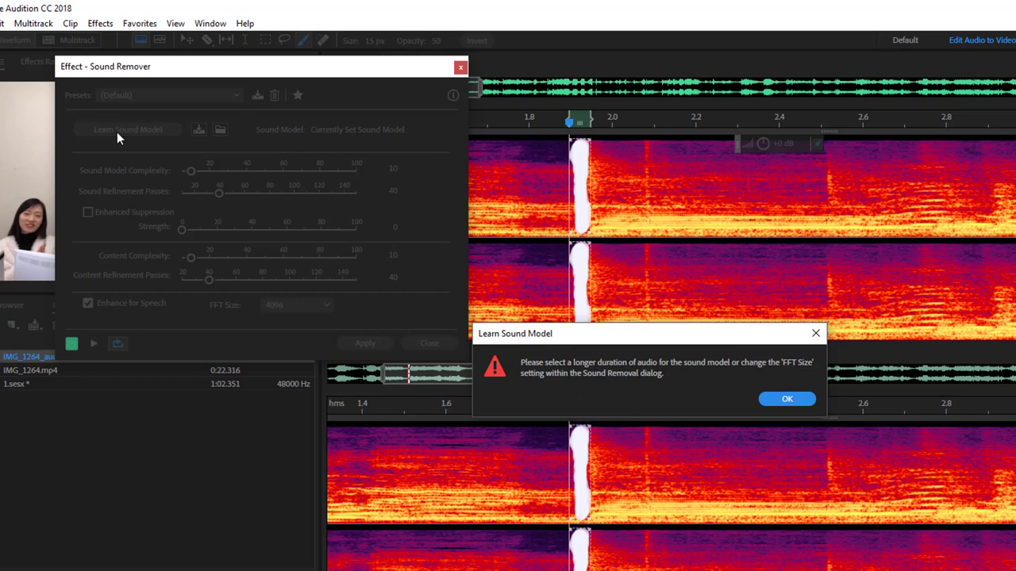
left_click_drag(653, 338, 811, 197)
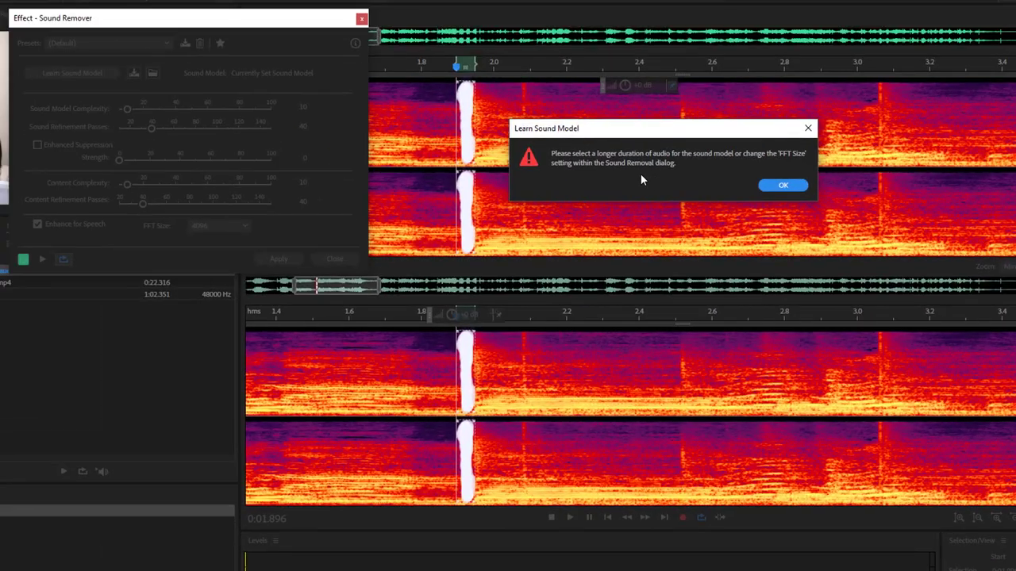
left_click(782, 185)
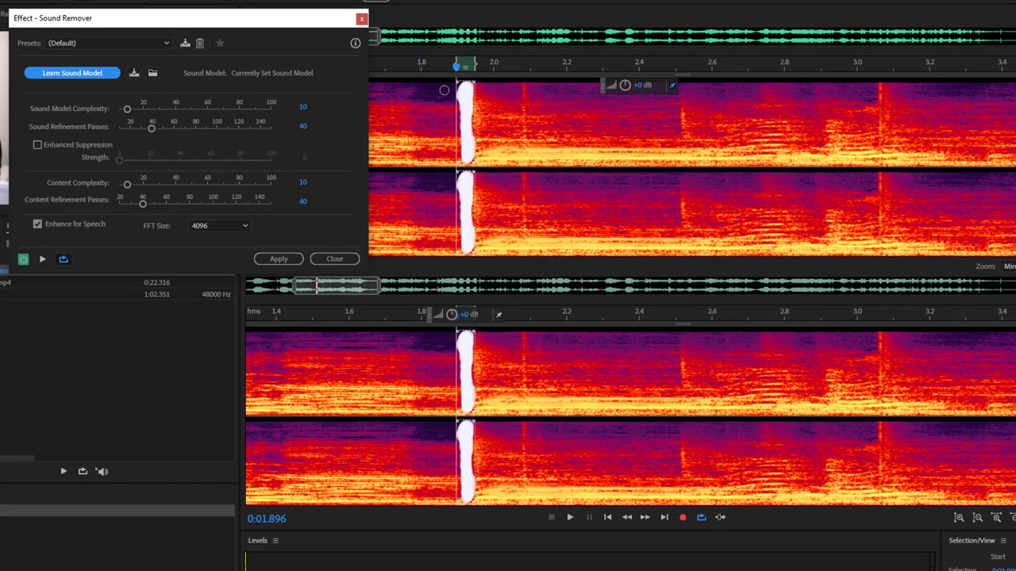
Step: Paint a selection down the burst near 2.1 seconds and replace it with a fresh one down the burst near 1.9 seconds
left_click(523, 87)
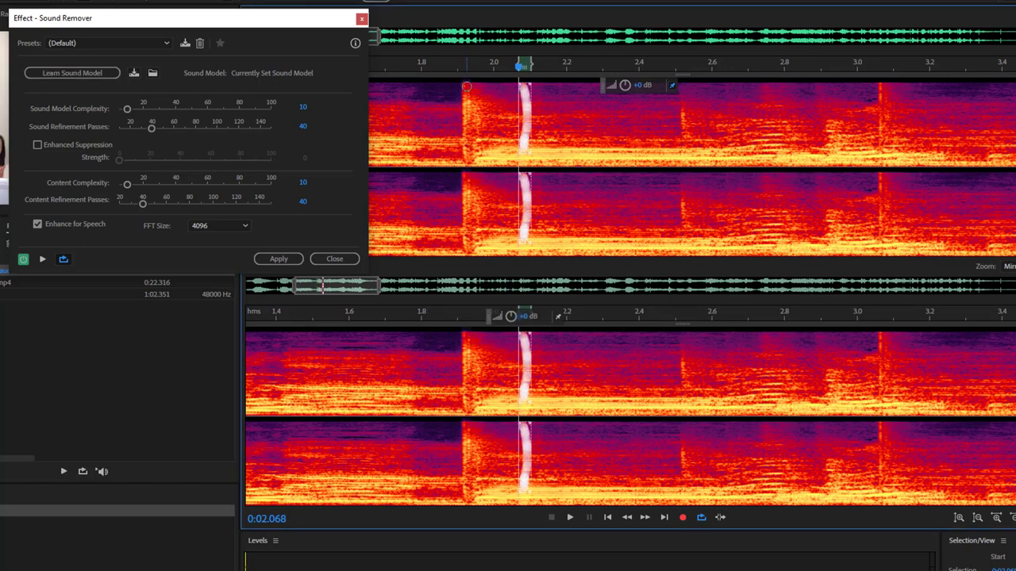
left_click_drag(466, 85, 465, 157)
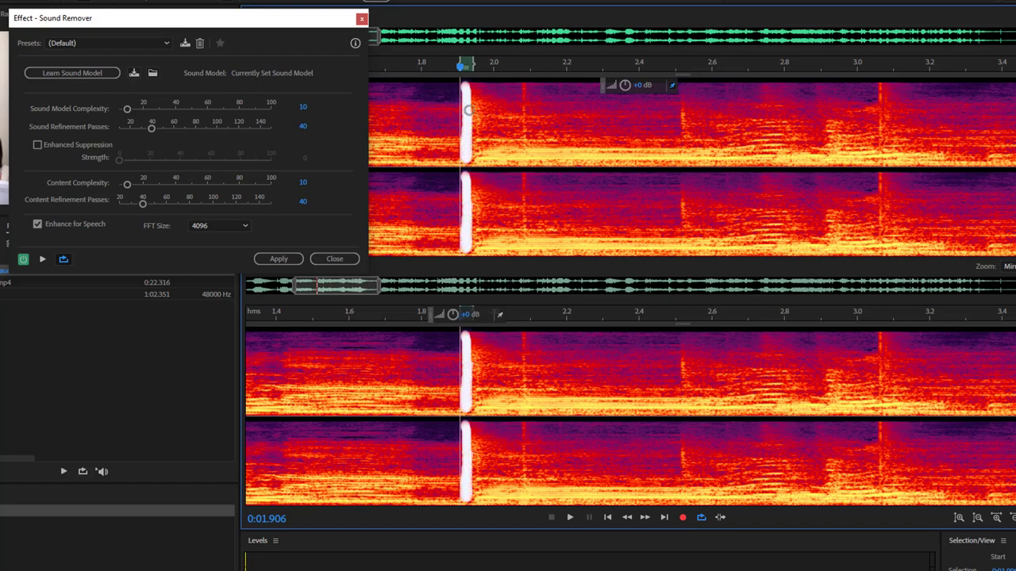
key("shift")
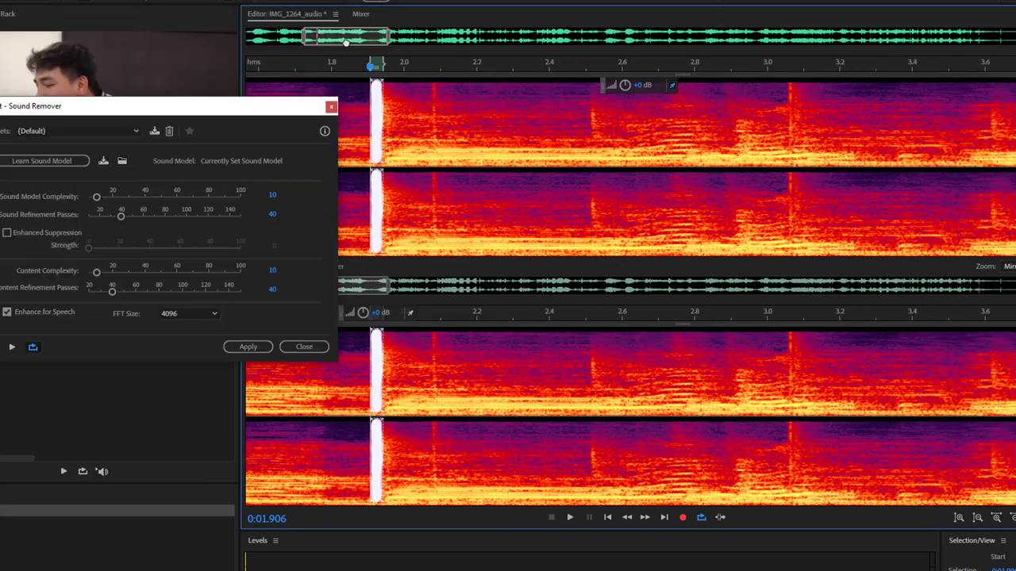
Step: Enlarge the paintbrush to 18 px and add the vertical bursts near 4.0 and 4.1 seconds to the painted selection
left_click_drag(343, 52, 402, 53)
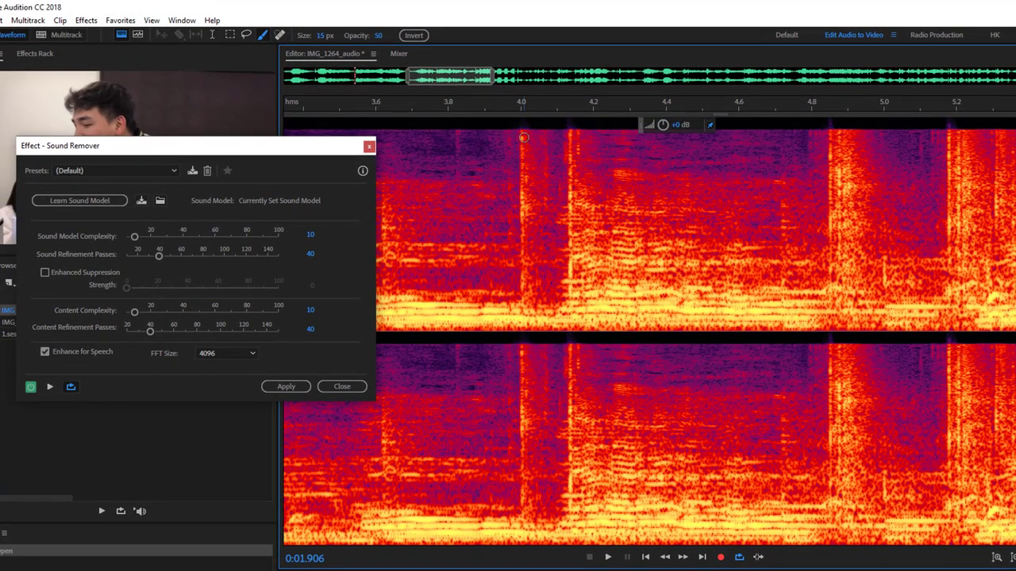
left_click_drag(322, 38, 328, 36)
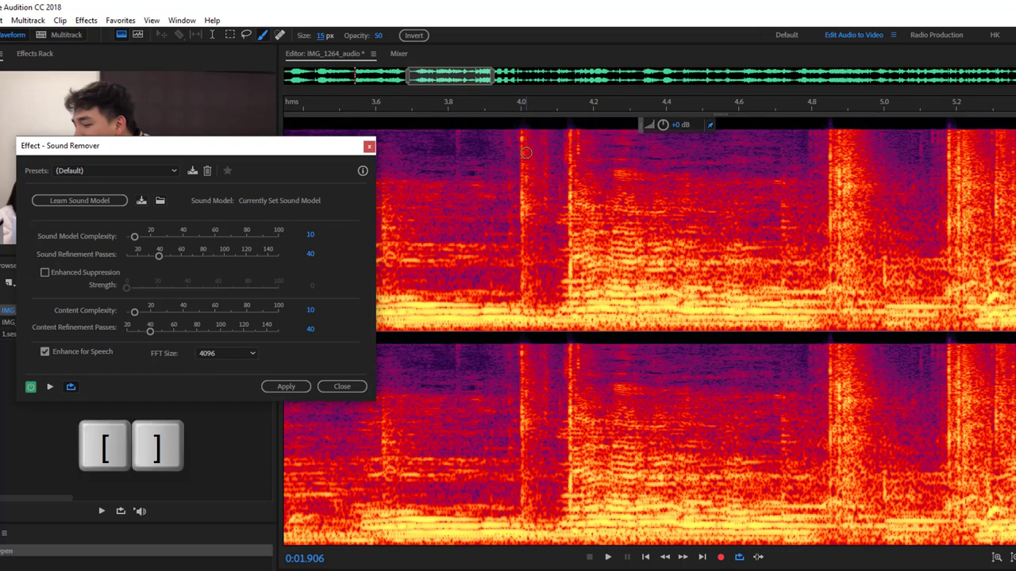
key("bracketright")
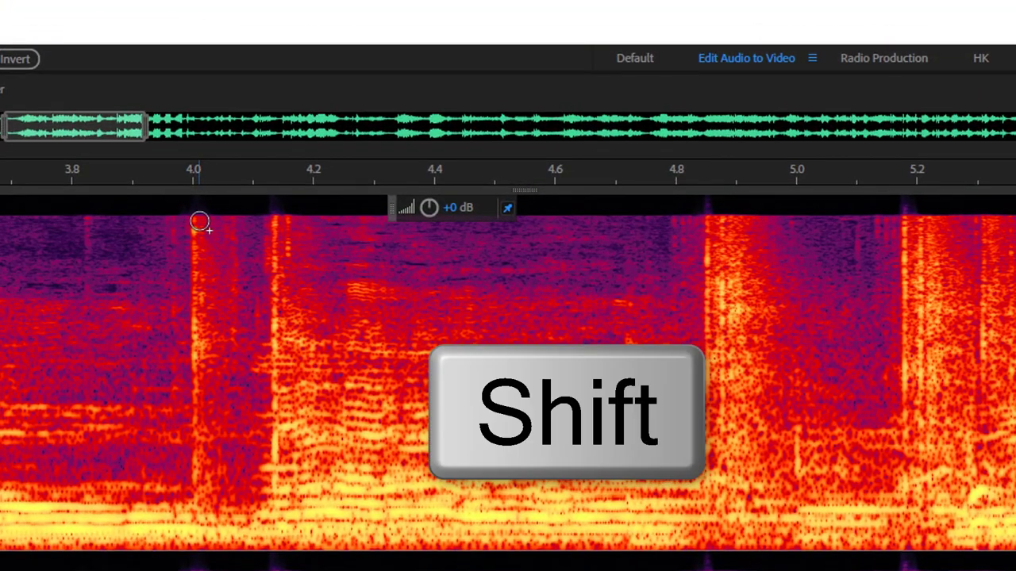
key("shift")
mouse_move(199, 223)
left_mouse_down()
mouse_move(197, 474)
mouse_move(198, 221)
left_mouse_up()
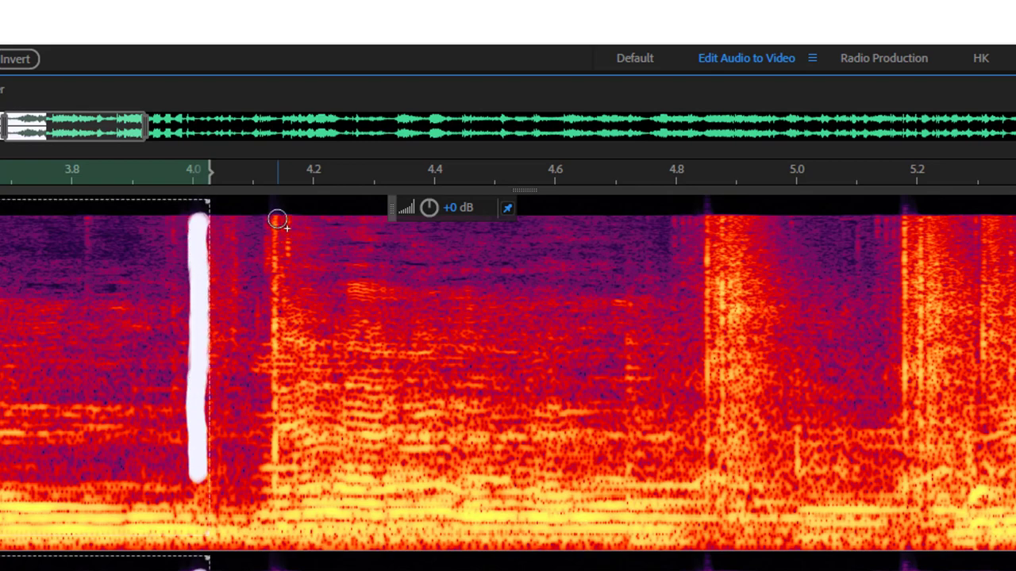
mouse_move(277, 220)
left_mouse_down()
mouse_move(275, 455)
mouse_move(277, 220)
left_mouse_up()
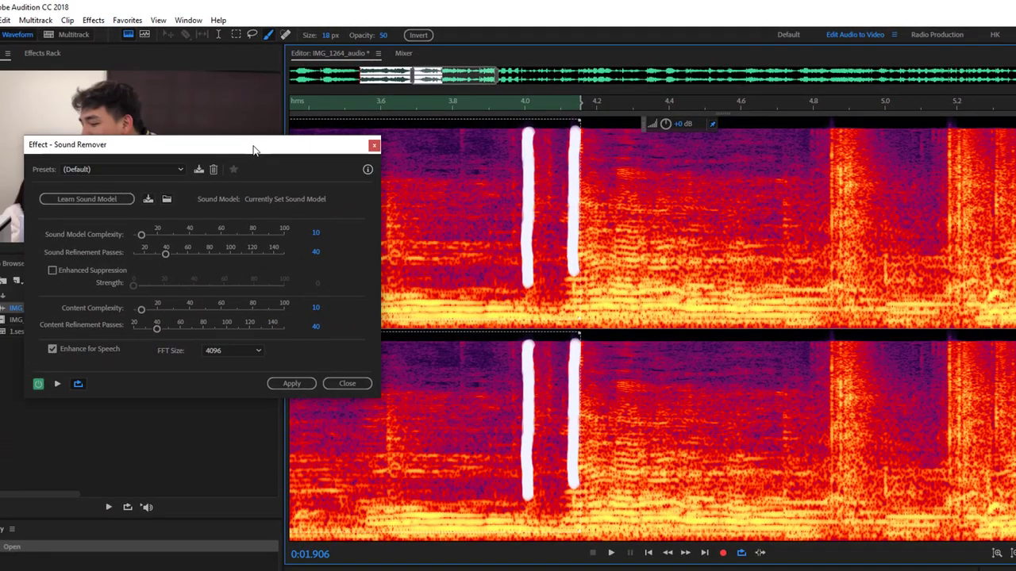
Step: Learn the Sound Remover's sound model from the three painted noise bursts and move the effect window clear of both editors
left_click_drag(254, 151, 248, 56)
left_click(70, 107)
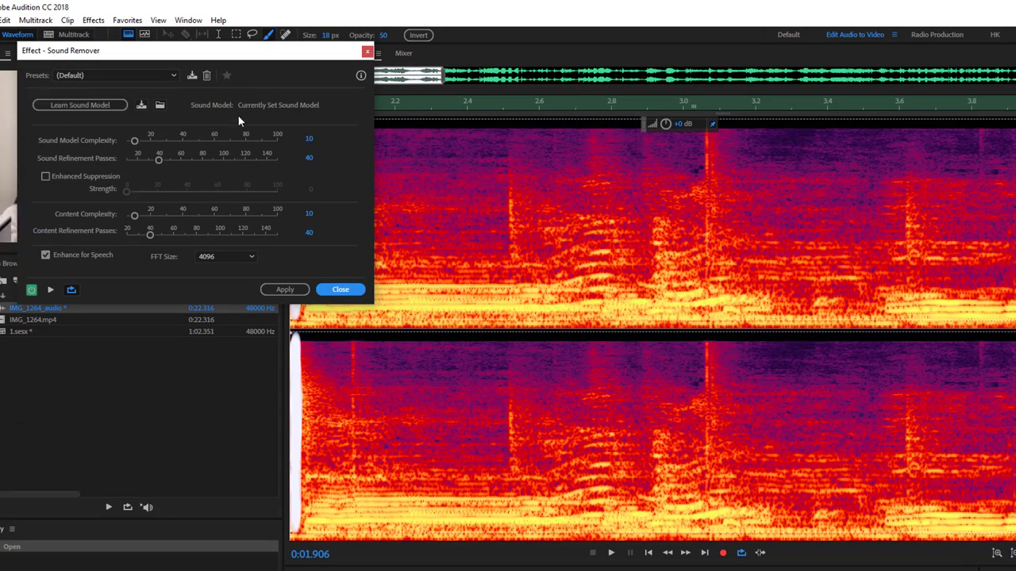
left_click_drag(236, 88, 985, 65)
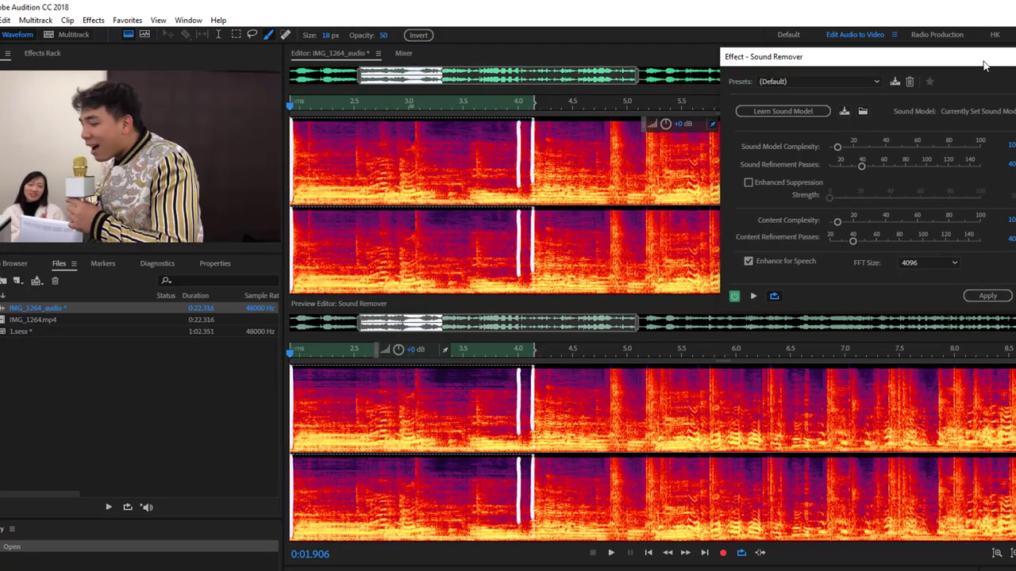
Step: Preview the selected audio with Sound Remover on, bypassed, and on again to compare the sound
left_click(754, 300)
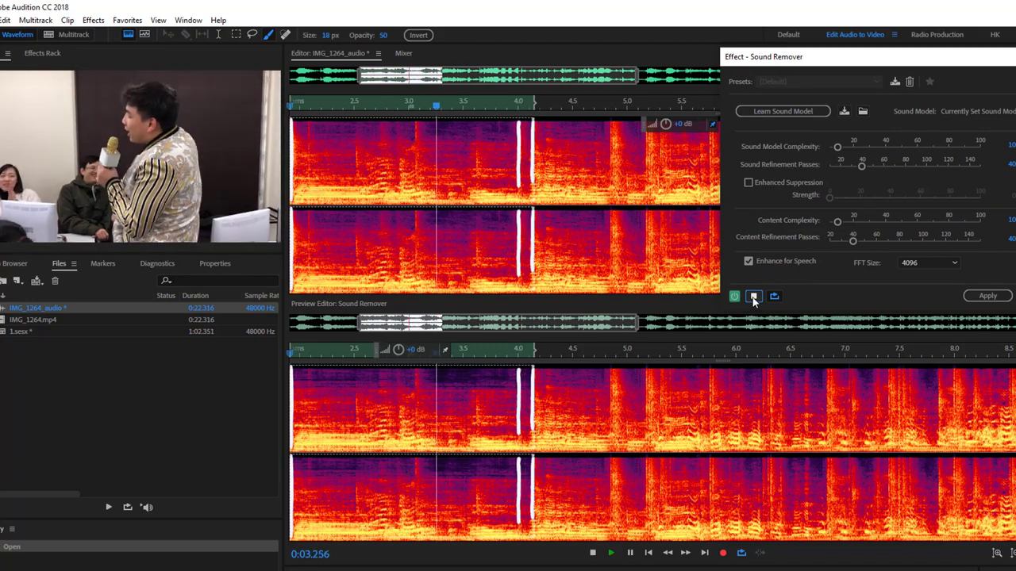
left_click(754, 298)
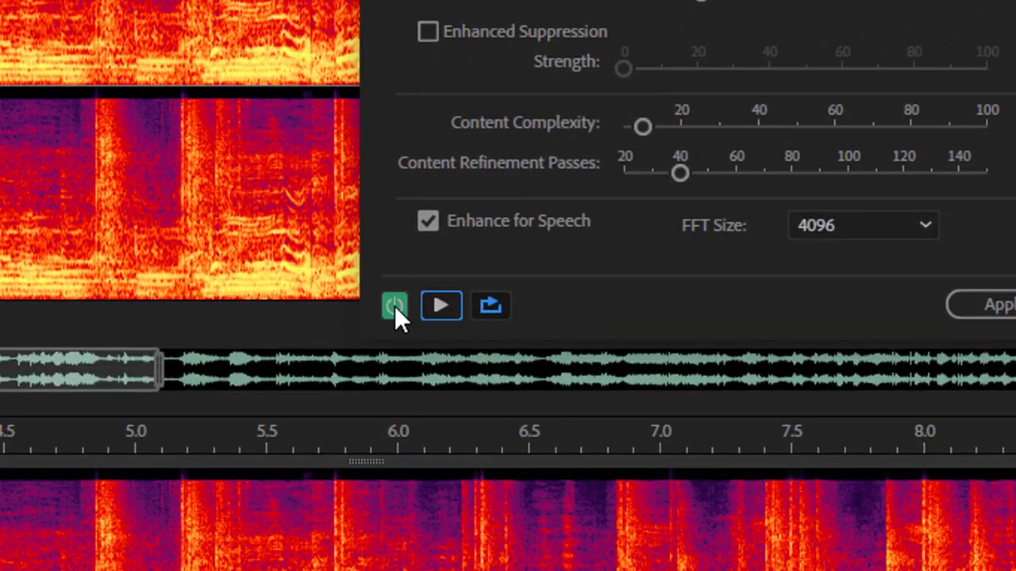
left_click(395, 306)
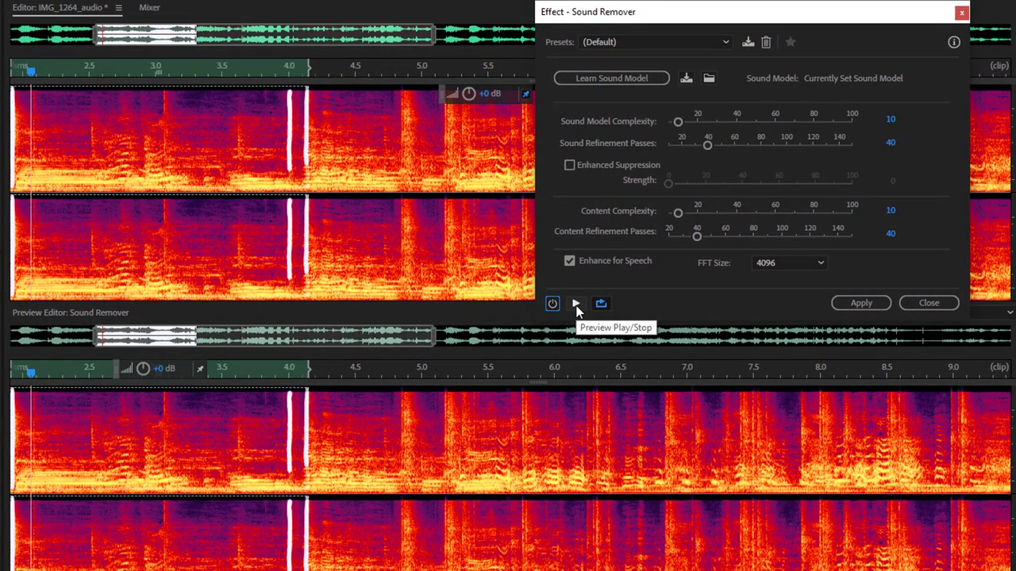
left_click(577, 305)
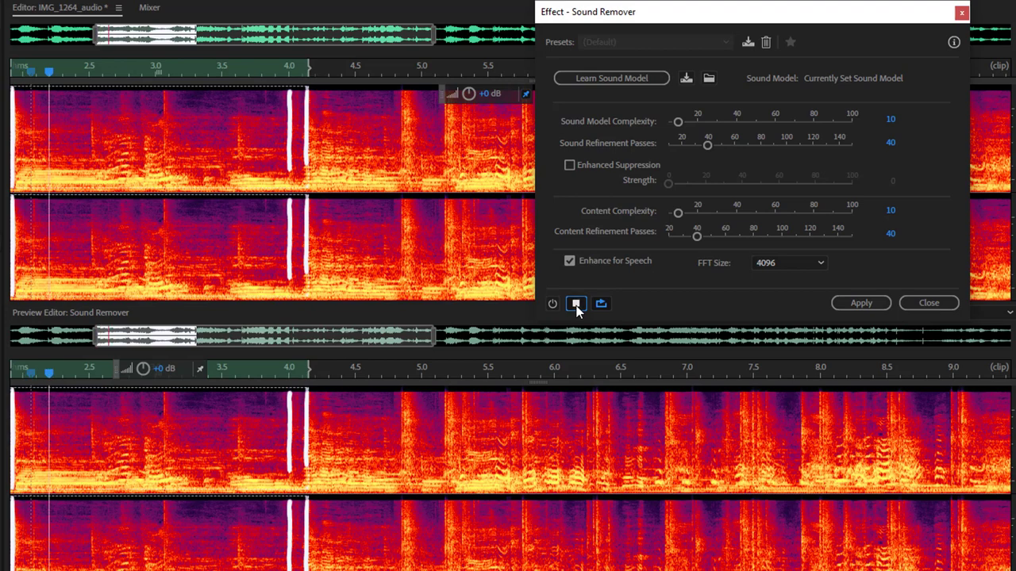
left_click(551, 302)
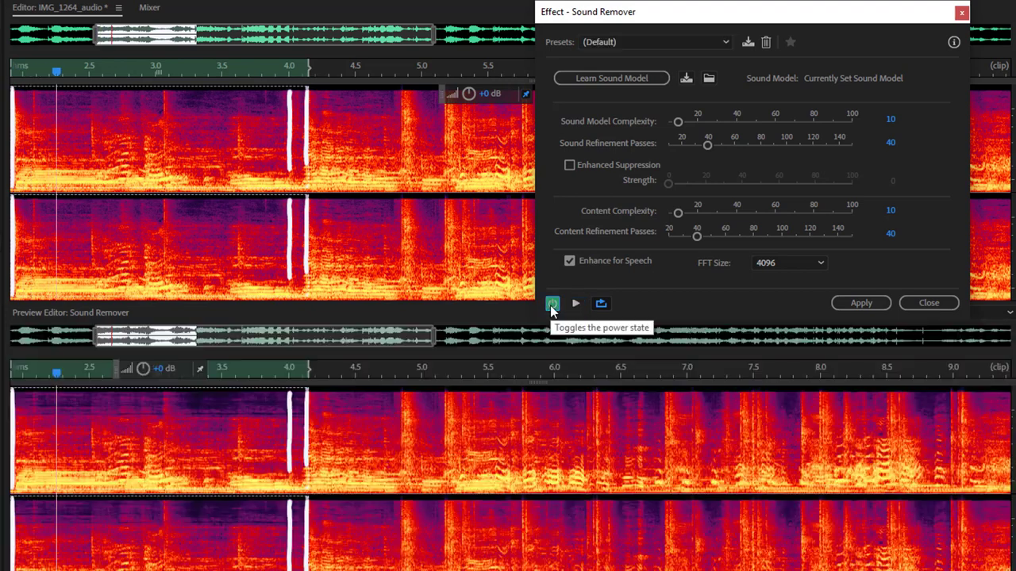
left_click(572, 306)
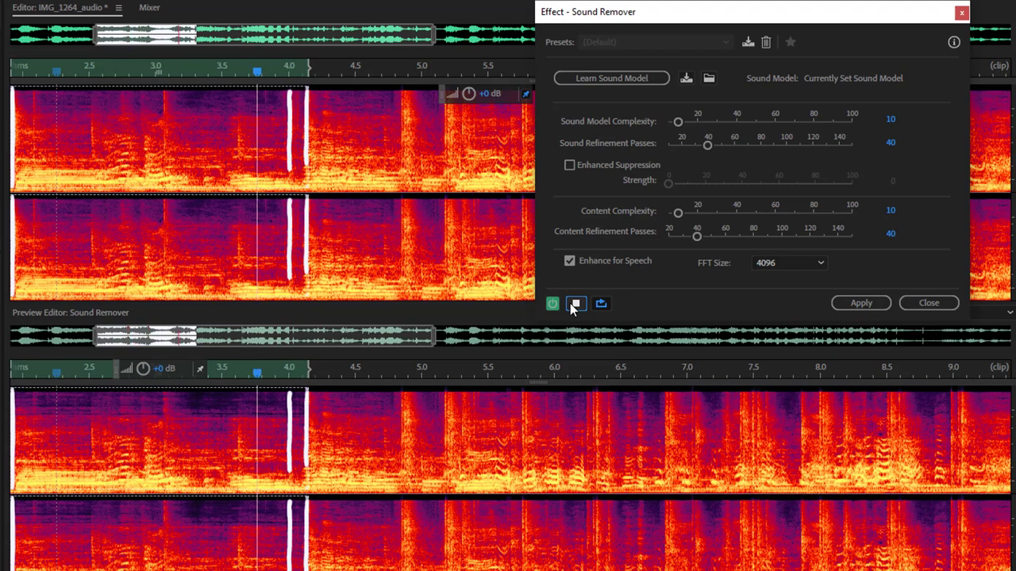
left_click(572, 304)
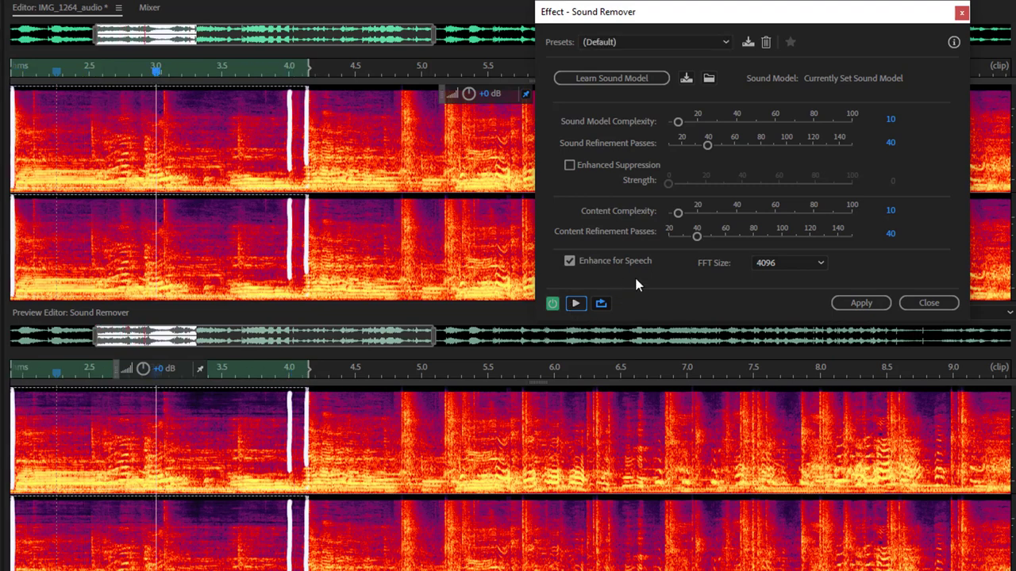
Step: Keep the Sound Remover preset at (Default) and clear the painted selection with the whole clip in view
left_click(636, 42)
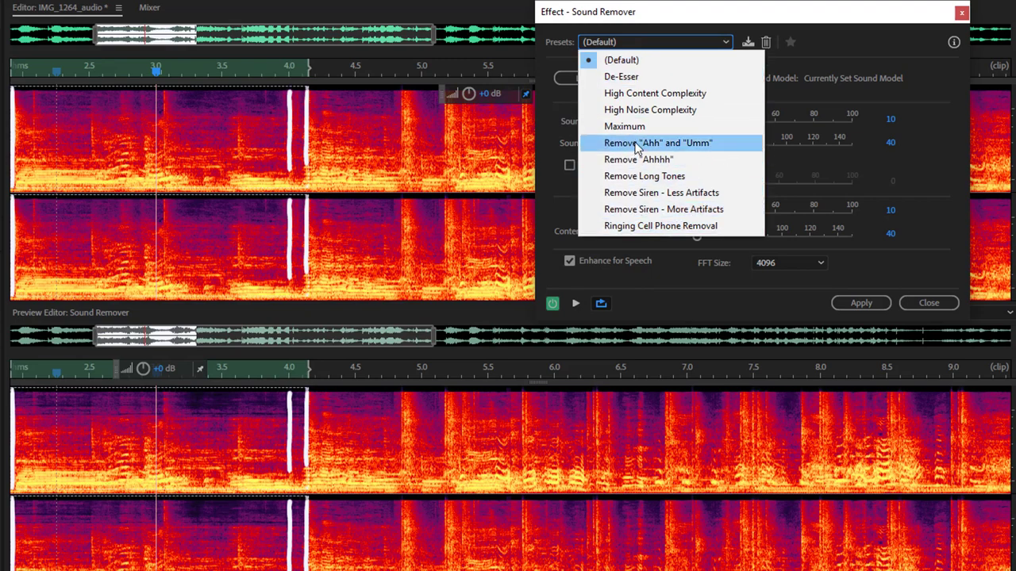
left_click(620, 61)
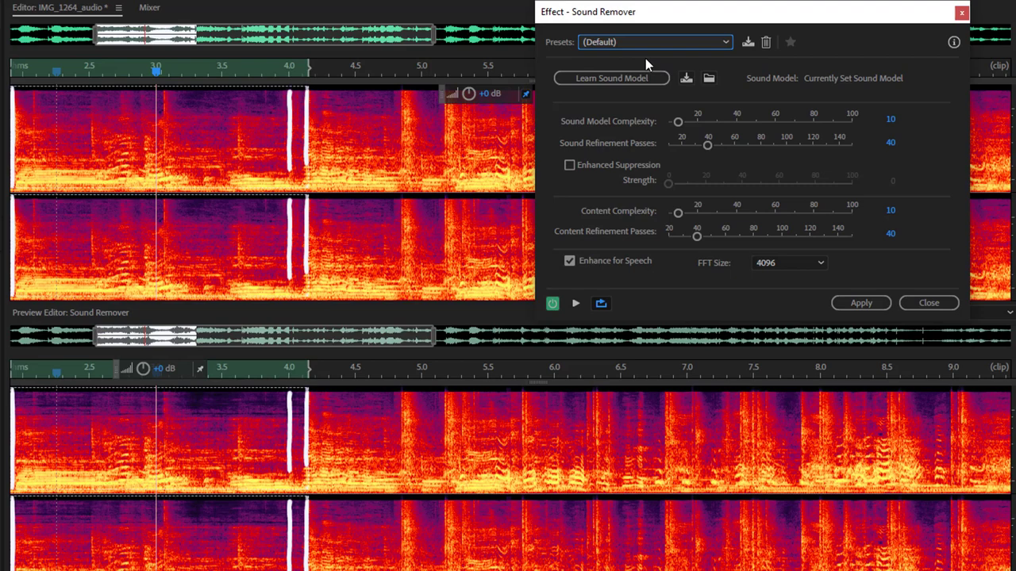
left_click_drag(632, 23, 0, 36)
scroll(649, 430, "down", 2)
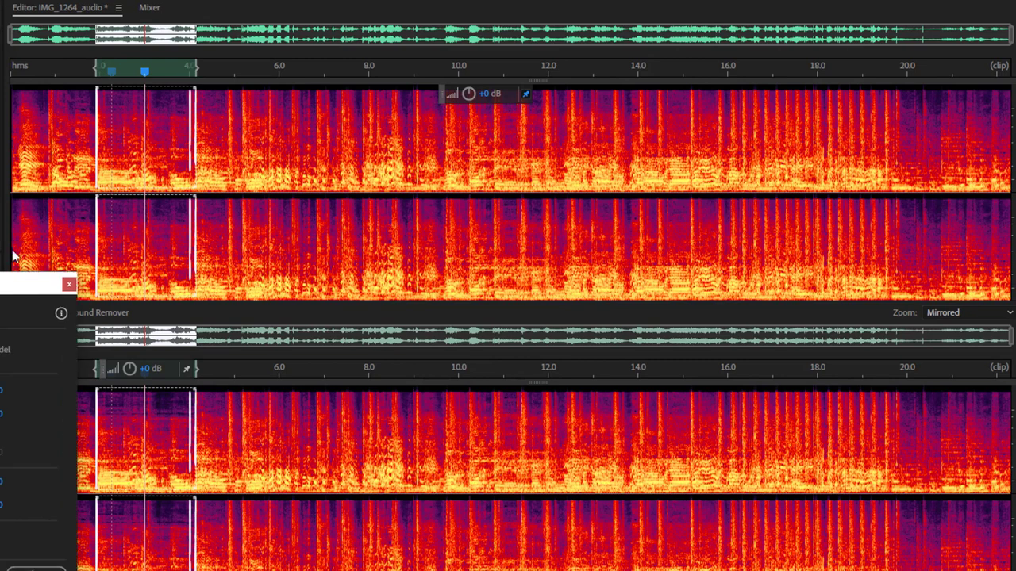
mouse_move(71, 25)
left_mouse_down()
mouse_move(51, 47)
mouse_move(0, 67)
left_mouse_up()
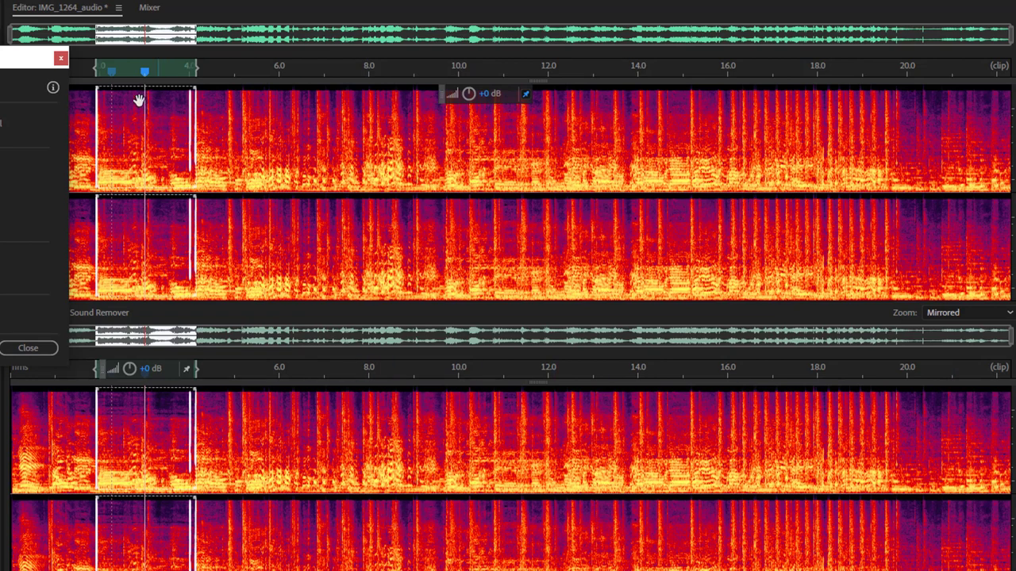
left_click(317, 133)
left_click(267, 176)
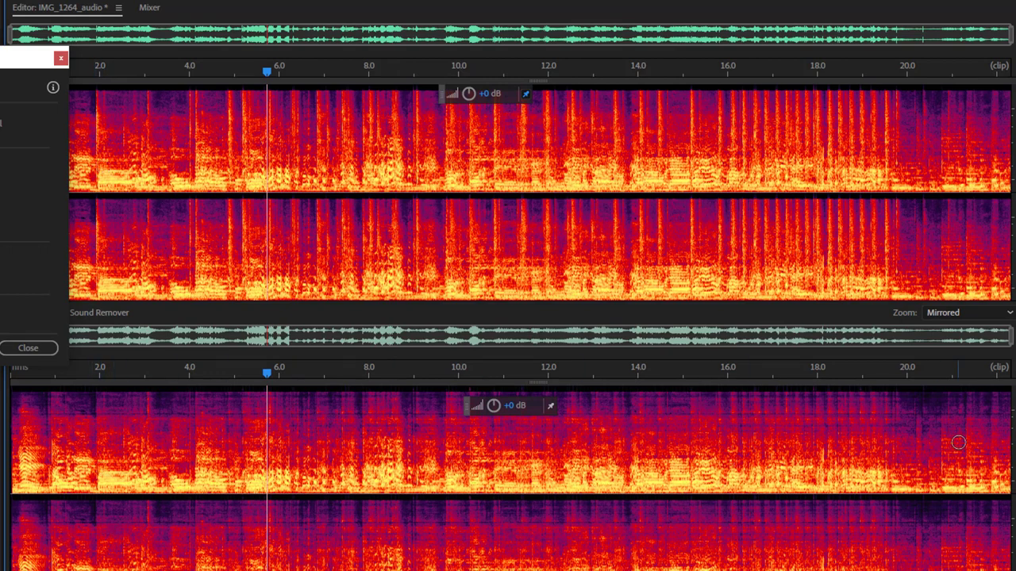
Step: Preview Sound Remover on the full recording from the beginning and stop playback
left_click_drag(38, 63, 885, 21)
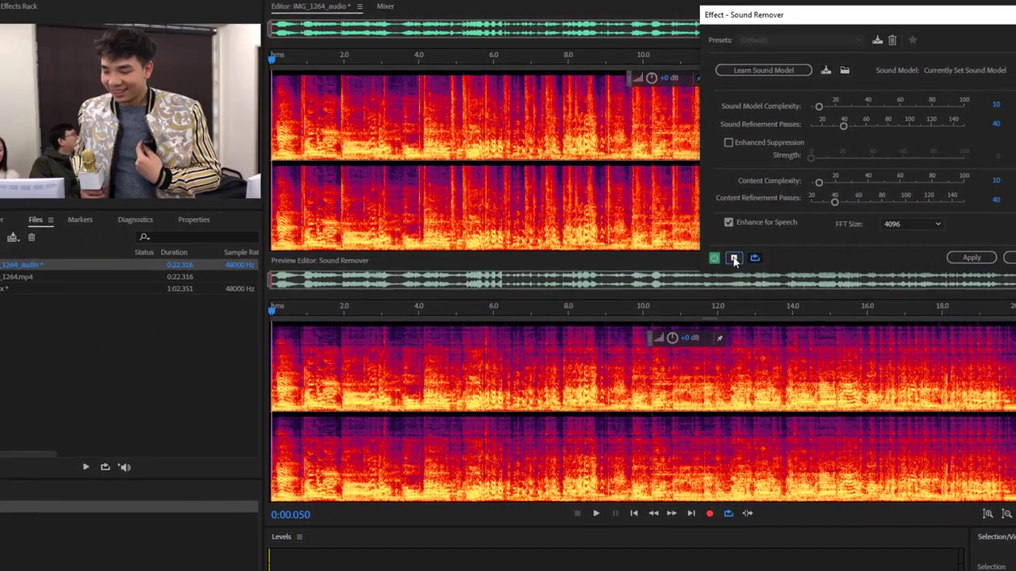
left_click(567, 309)
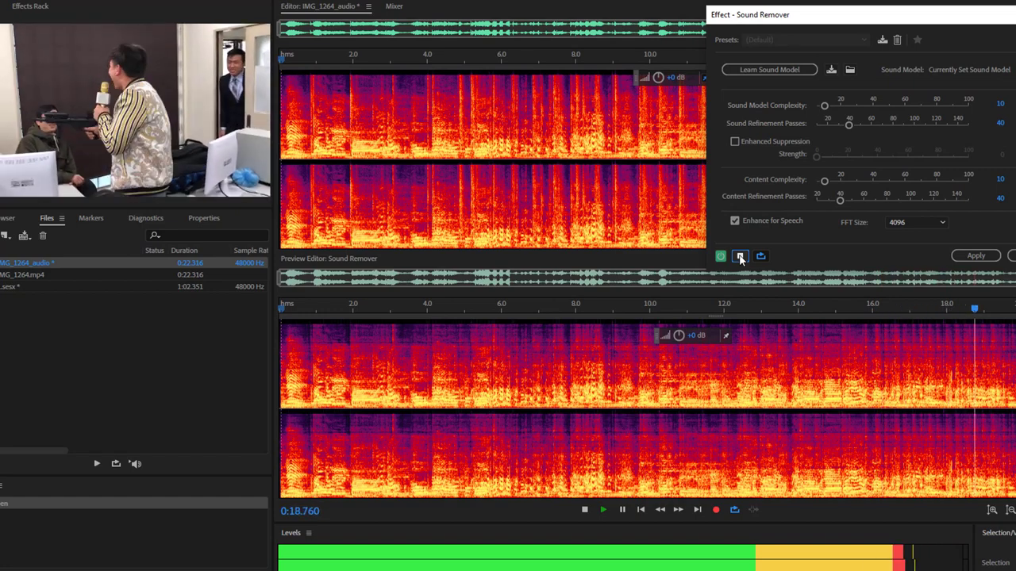
left_click(740, 257)
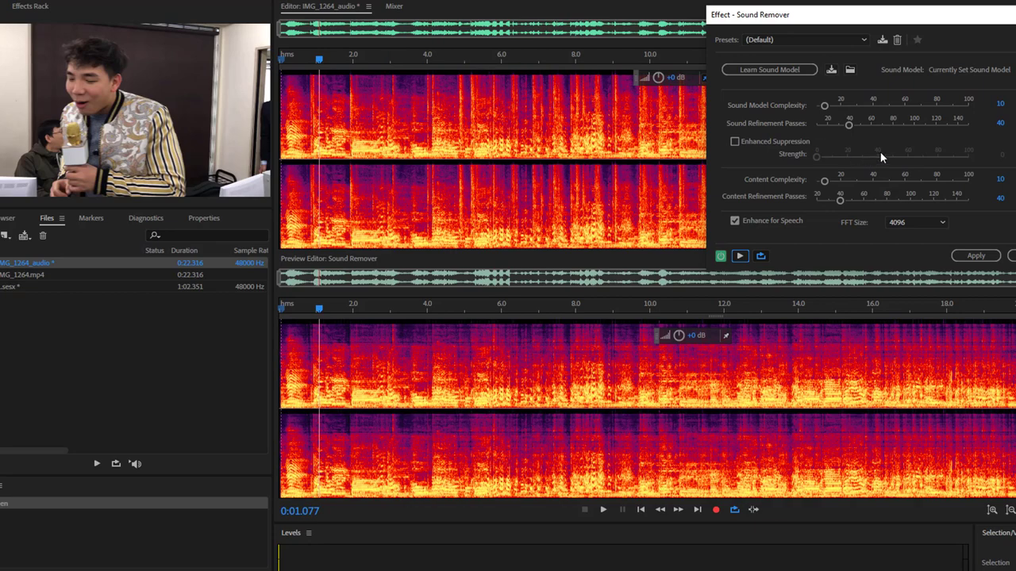
Step: Apply Sound Remover to the full recording, clear the selection, and turn off the spectral frequency display
left_click(973, 257)
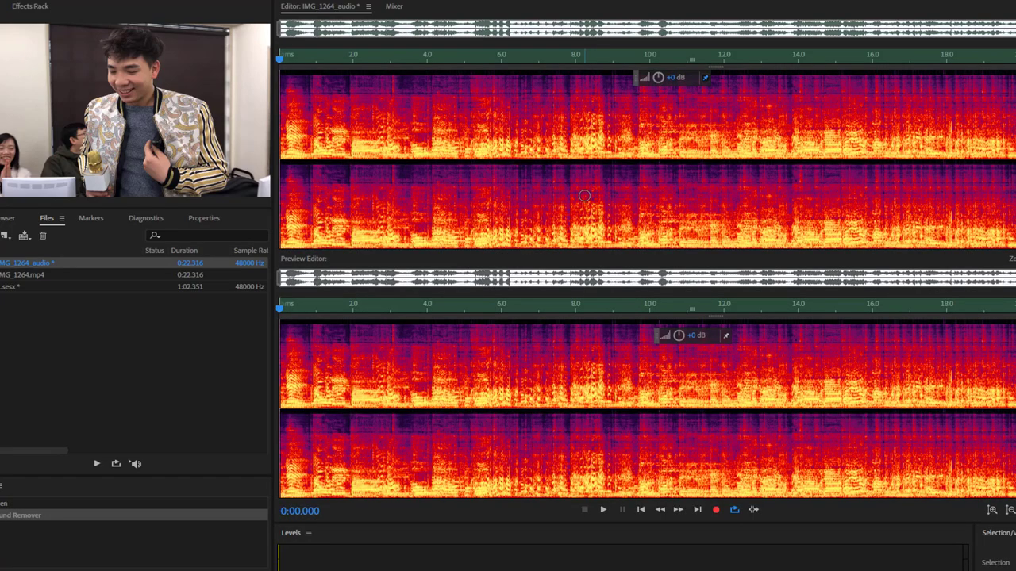
left_click(584, 196)
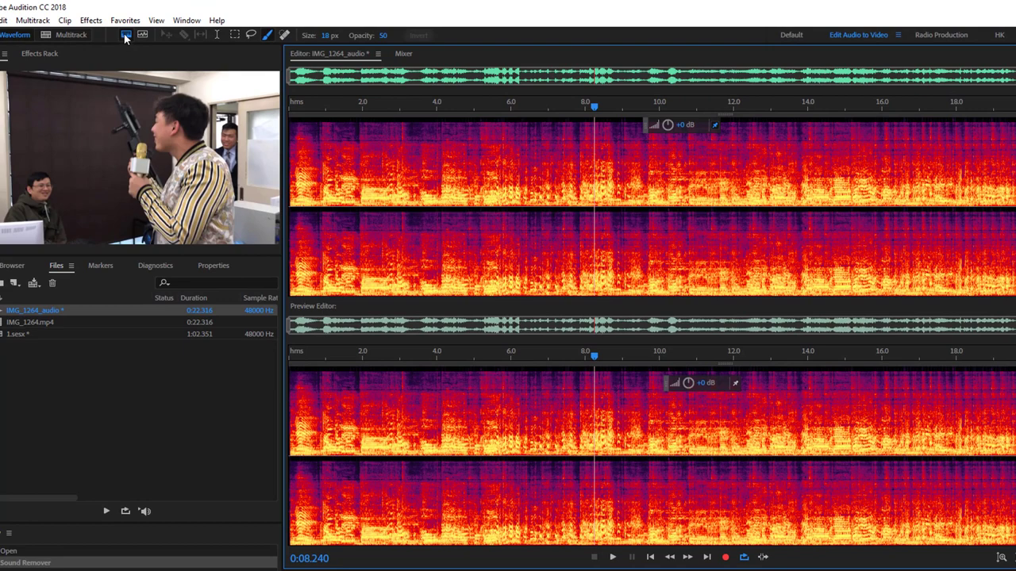
left_click(125, 36)
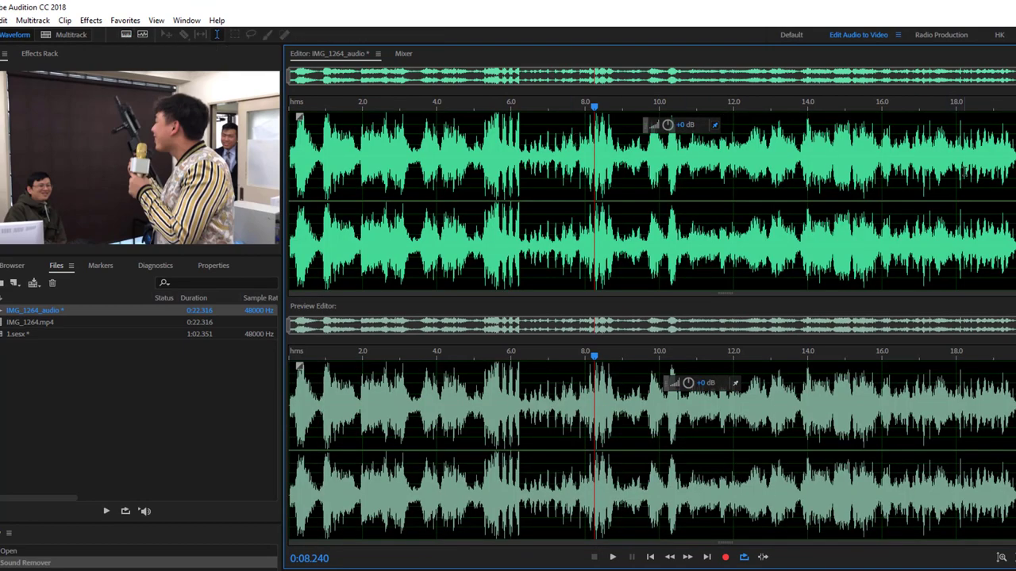
Step: Play the processed recording in the waveform editor from the beginning and place the playhead near 2 seconds
left_click(288, 168)
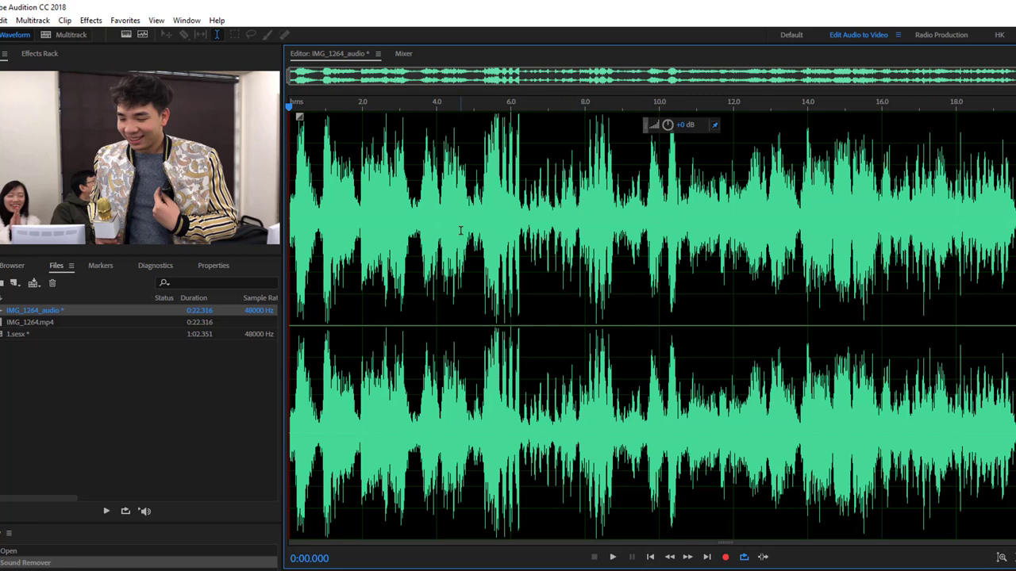
key("space")
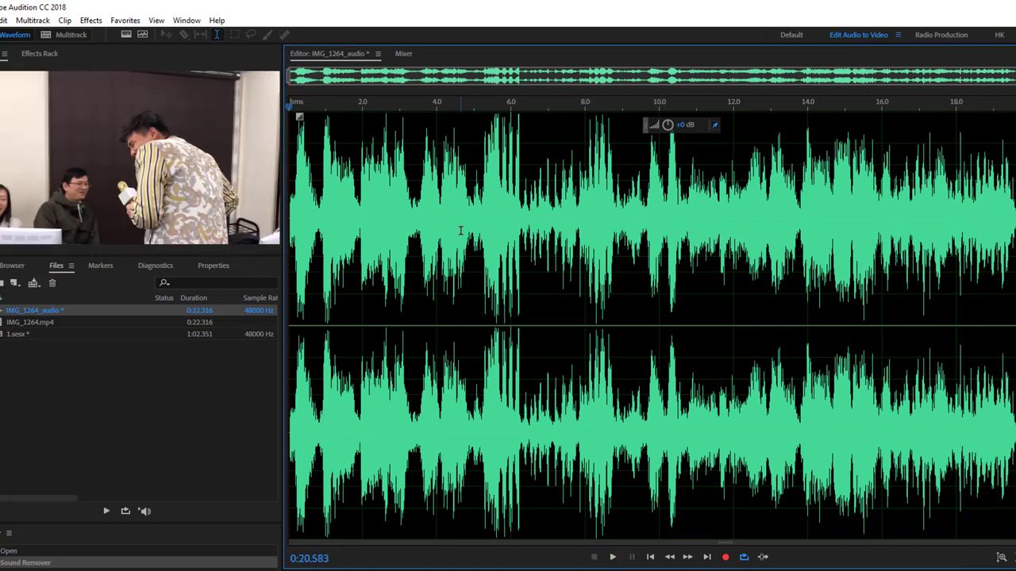
left_click(365, 222)
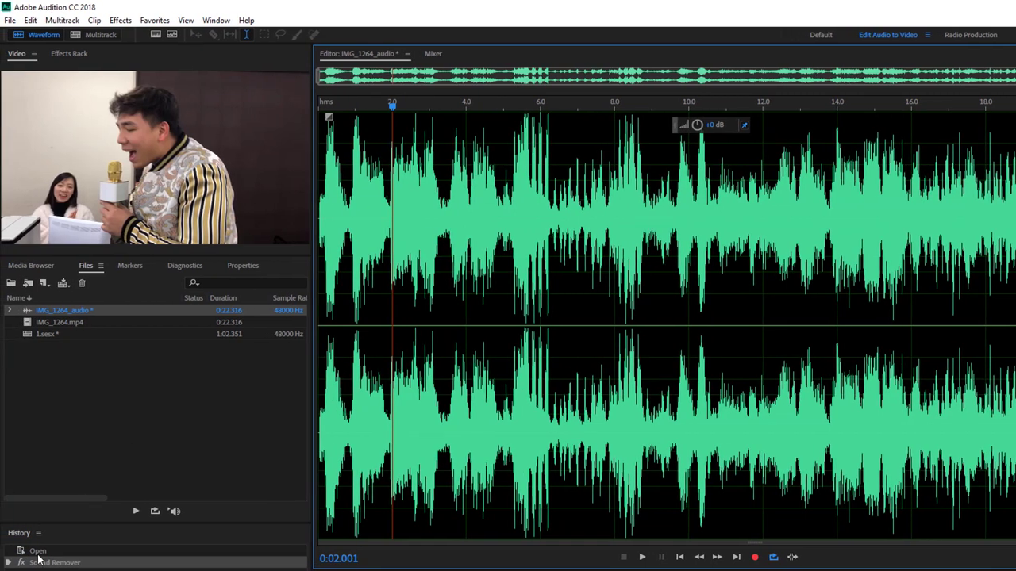
Step: Revert the history to the Open state, play the original audio for comparison, and restore the Sound Remover state
left_click(70, 548)
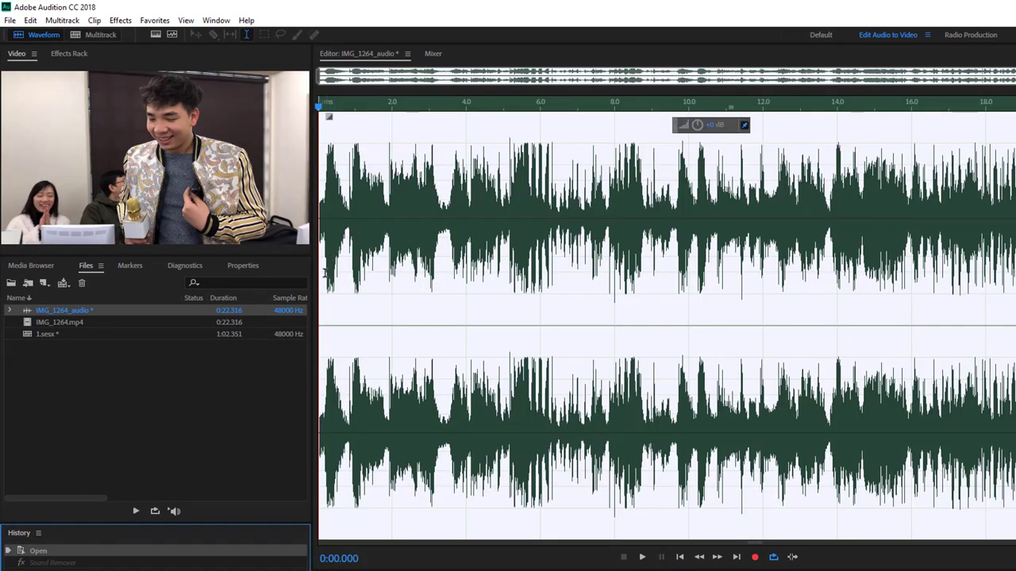
left_click(324, 274)
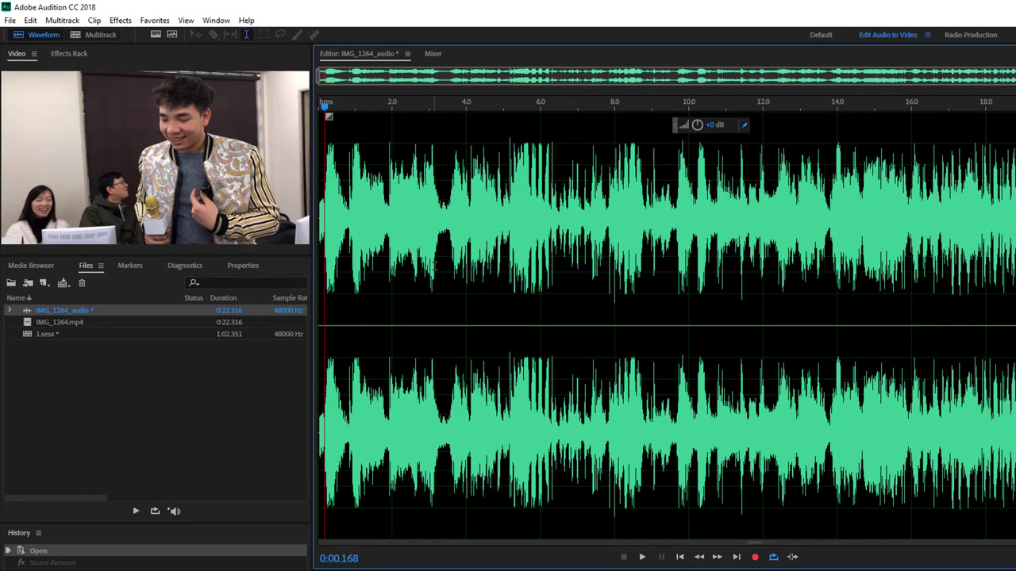
key("space")
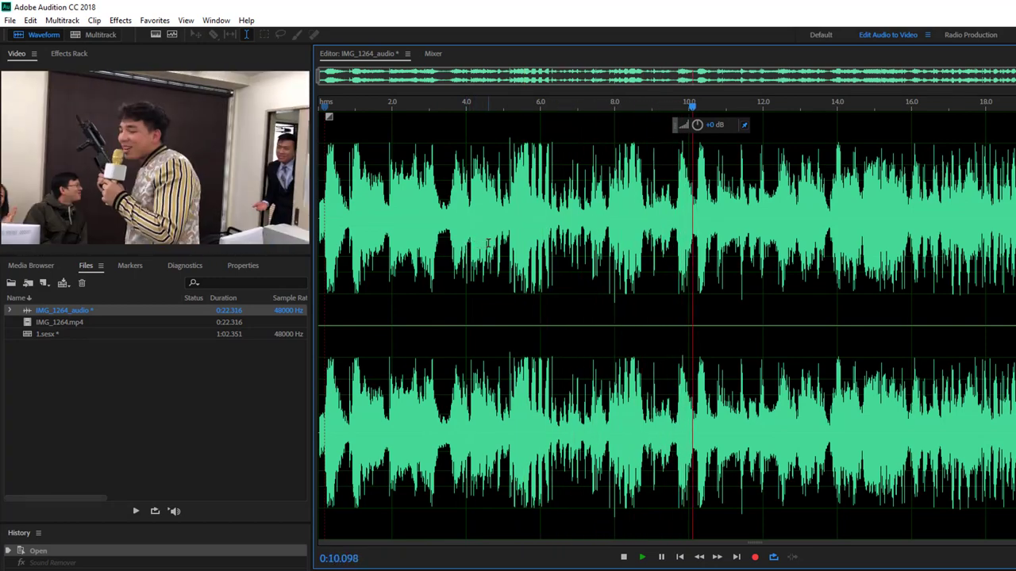
key("space")
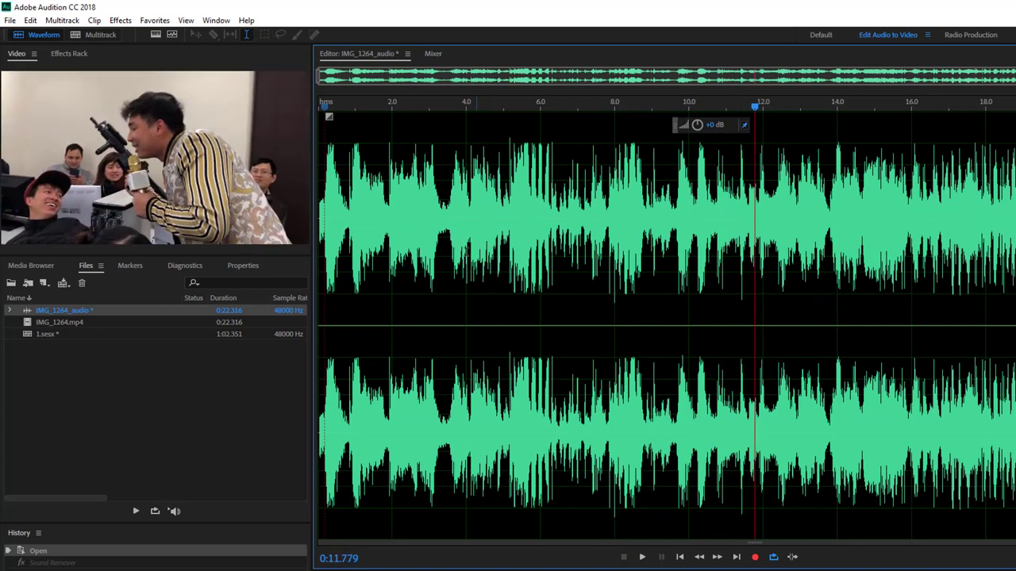
left_click(52, 564)
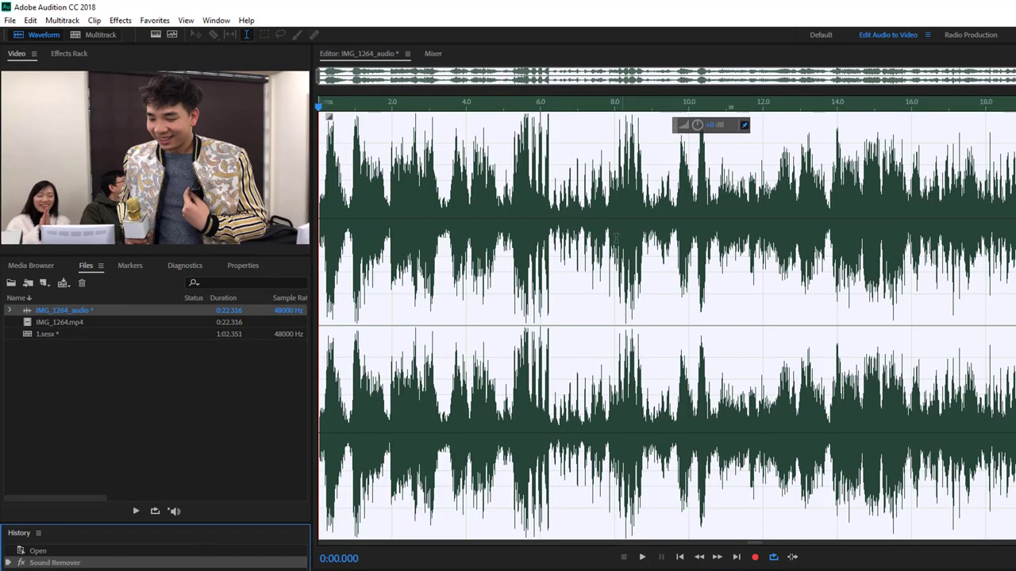